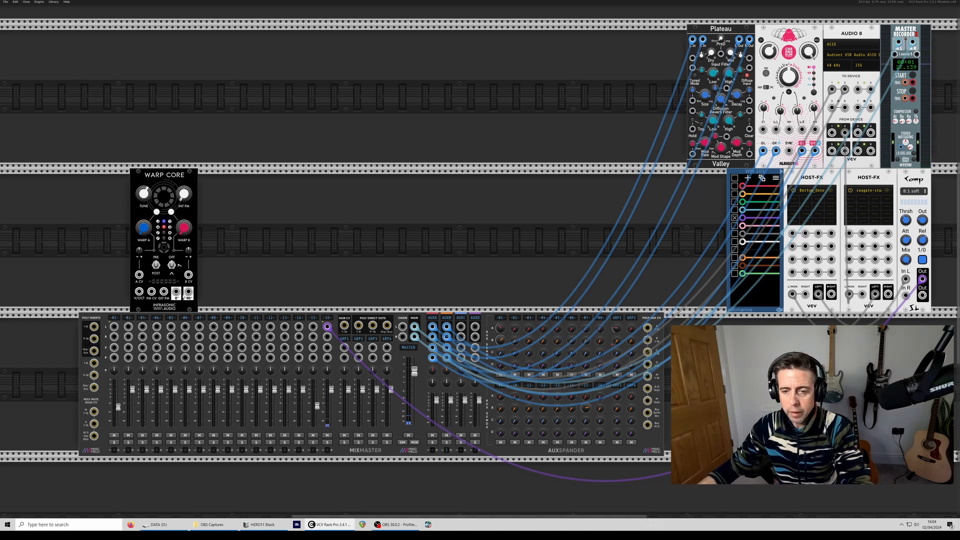
- Patch the Warp Core output into mixer channel 1 and into the first input of a newly added VCV Scope
drag(176, 293, 115, 327)
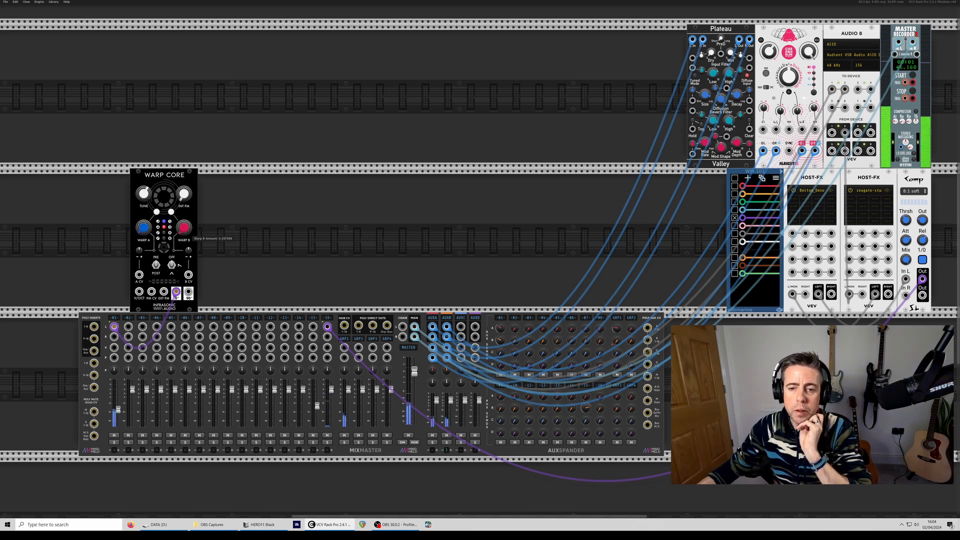
right_click(238, 228)
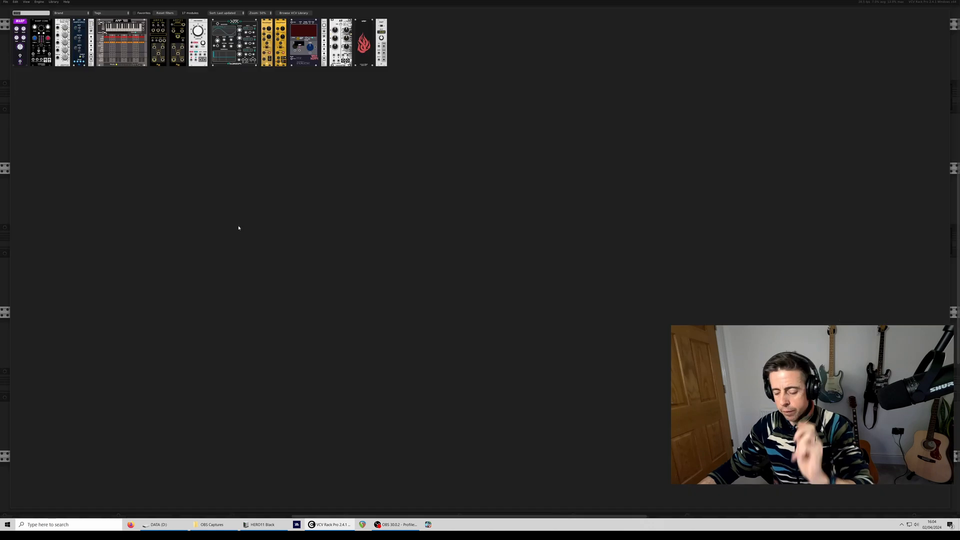
text(scope)
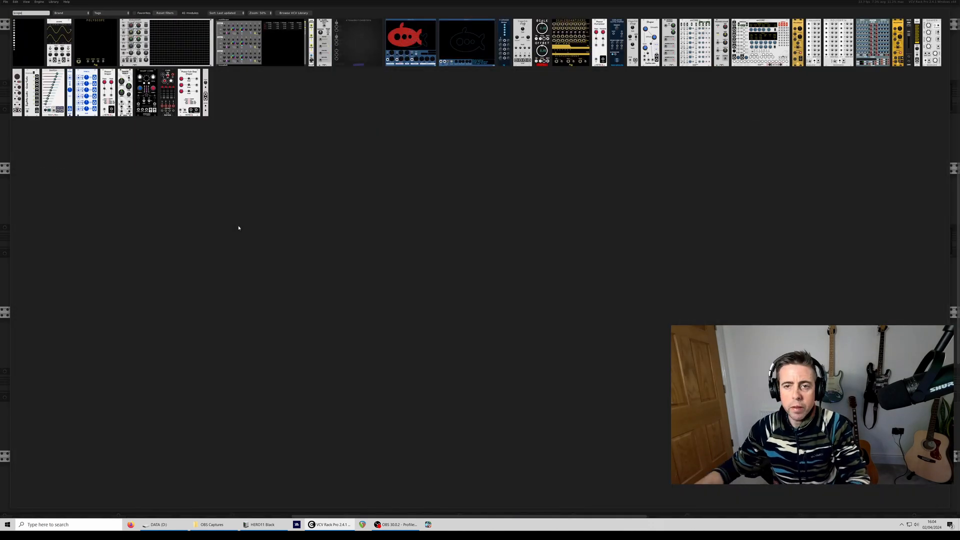
click(56, 23)
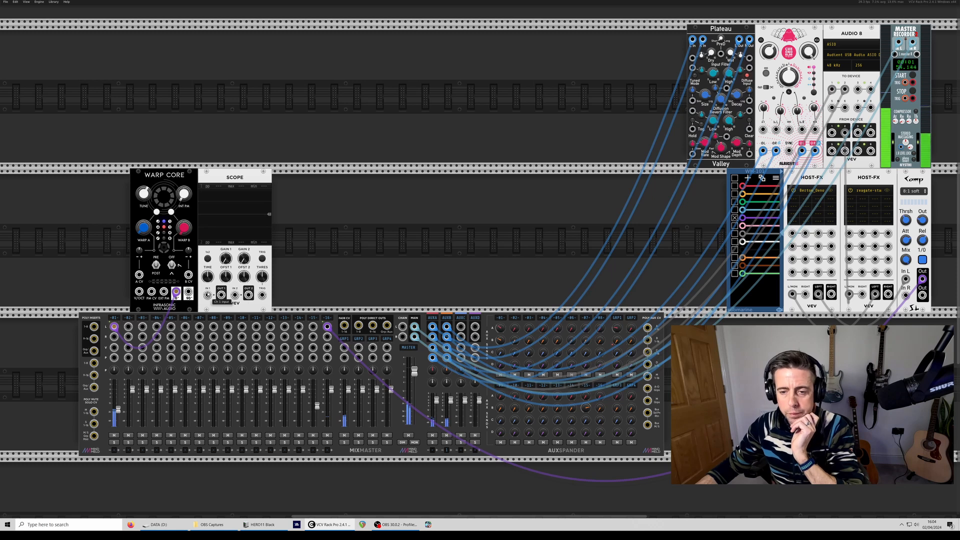
drag(207, 294, 176, 293)
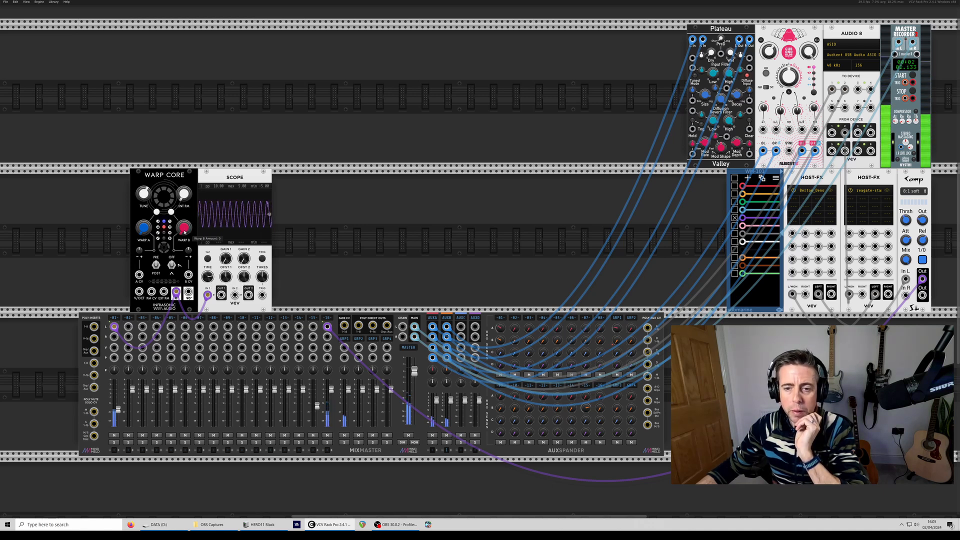
- Adjust the Warp B amount and the switch below it on Warp Core while monitoring the waveform on the Scope
drag(179, 232, 179, 229)
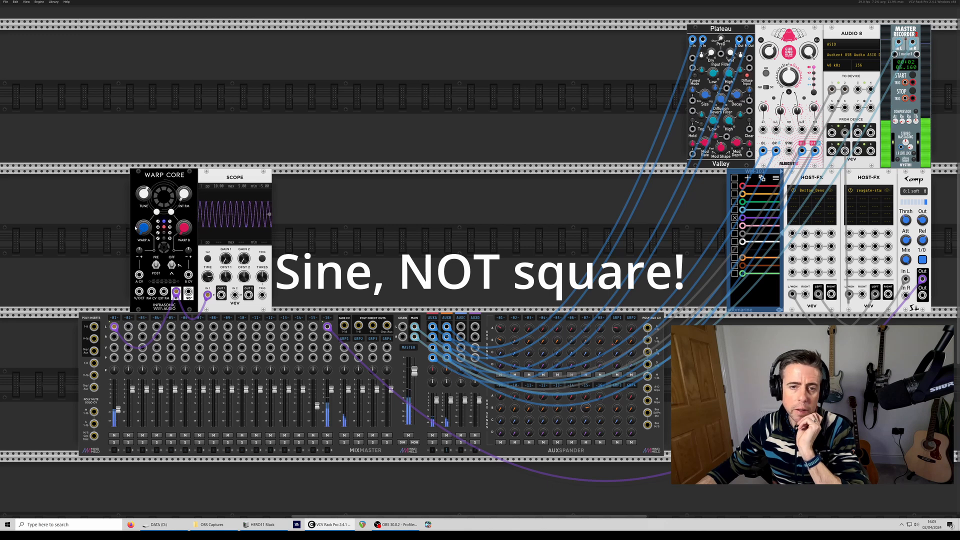
drag(179, 265, 180, 267)
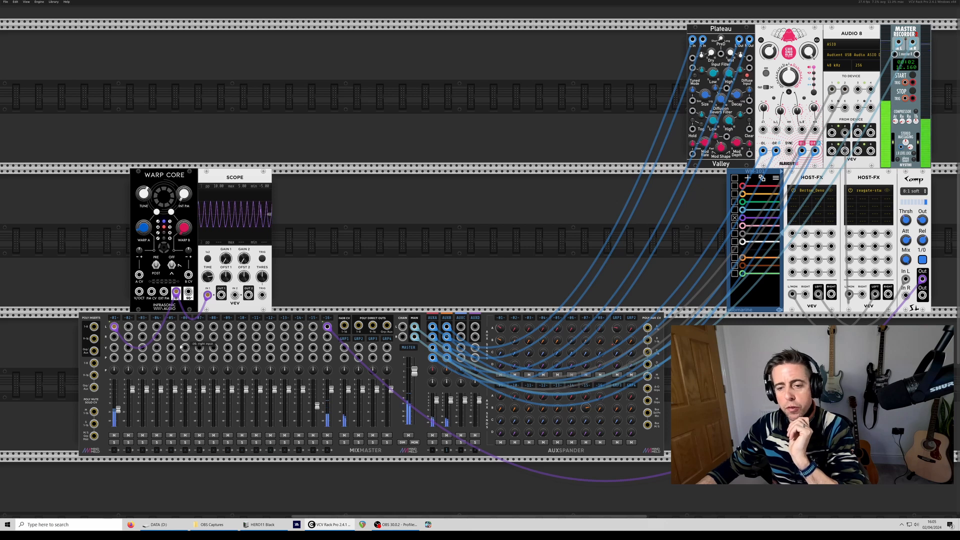
- Mute mixer channel 1 and move the Scope module to the upper row, directly beside Plateau
click(114, 436)
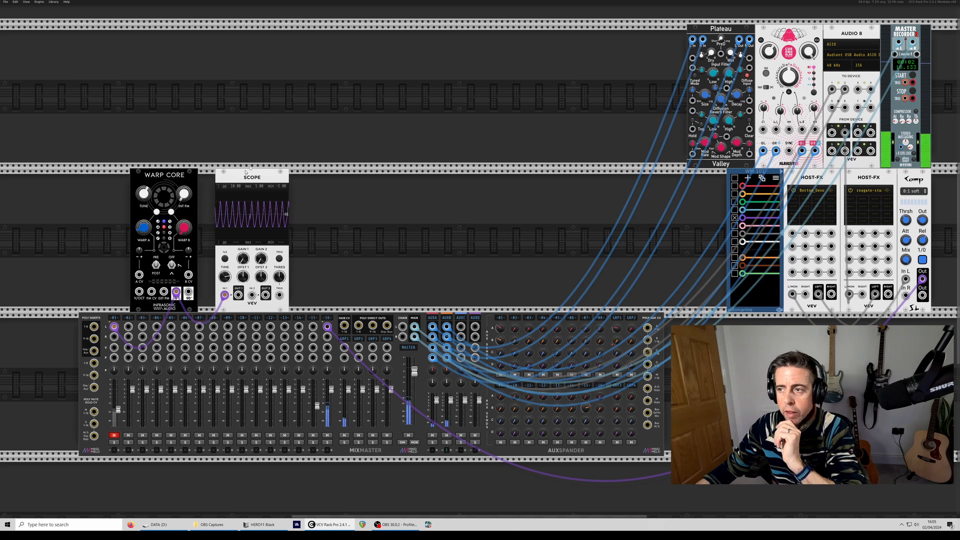
drag(235, 280, 650, 136)
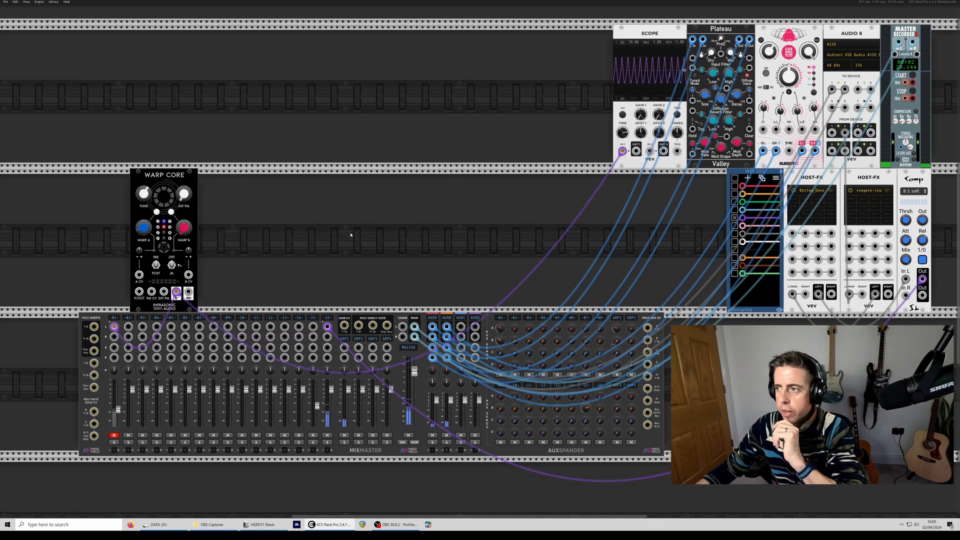
- Add the Bogaudio POLYCON16 module and feed the Scope from its output instead of the Warp Core output
right_click(262, 221)
text(poly)
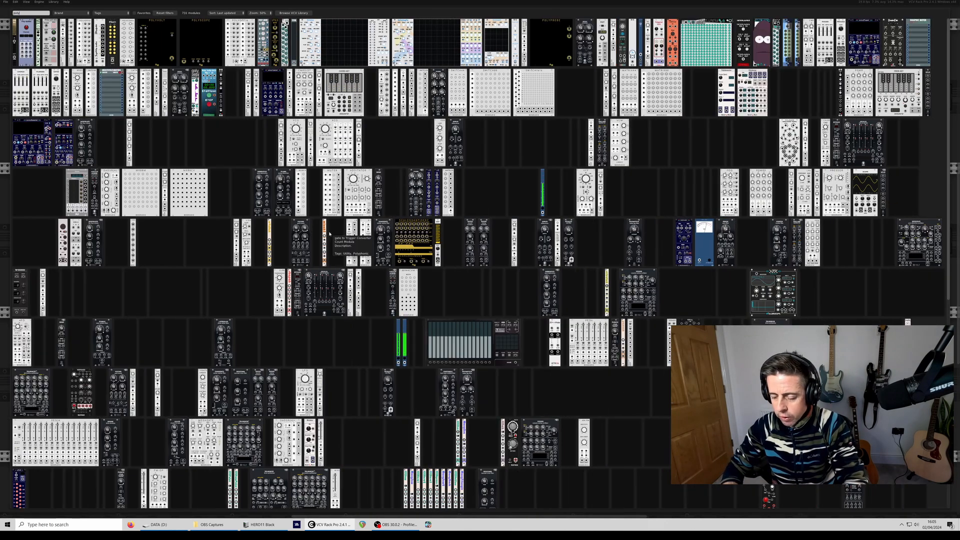
text(con)
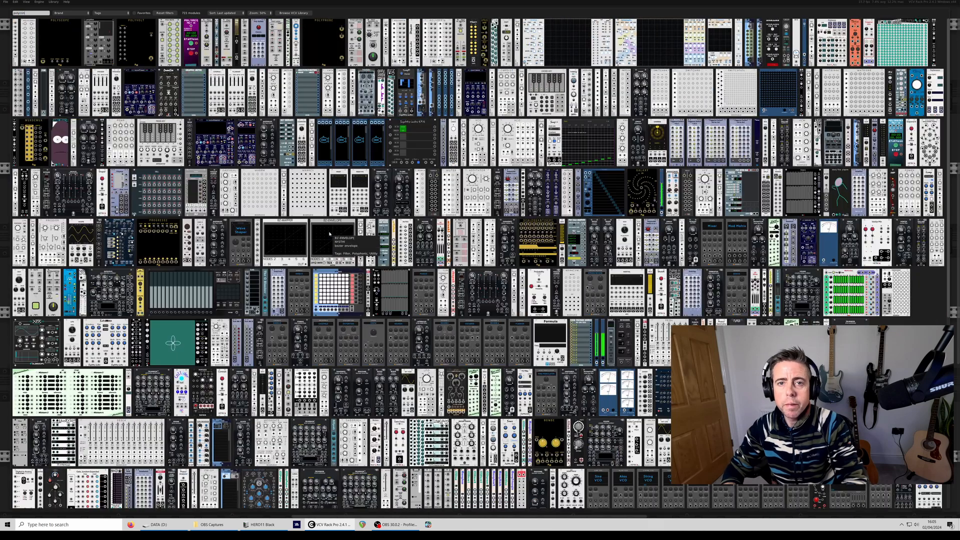
click(26, 22)
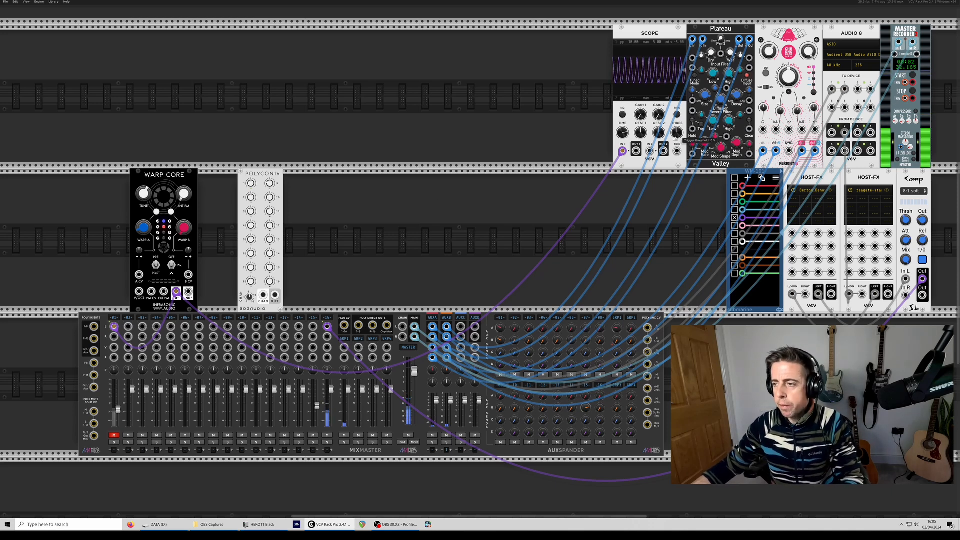
mouse_move(177, 293)
mouse_down()
mouse_move(353, 273)
mouse_move(275, 295)
mouse_up()
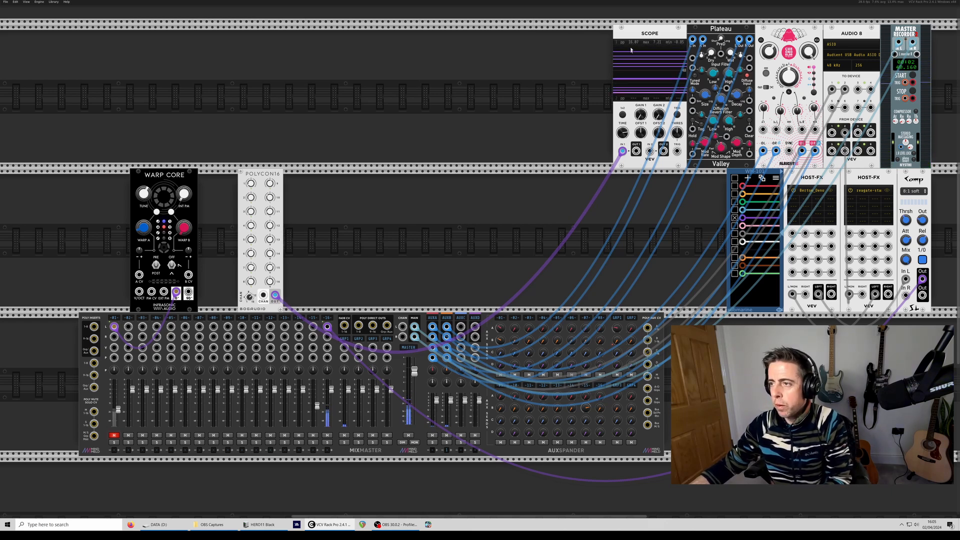
- Add the Quantum quantizer module beside POLYCON16
right_click(322, 200)
text(quantum)
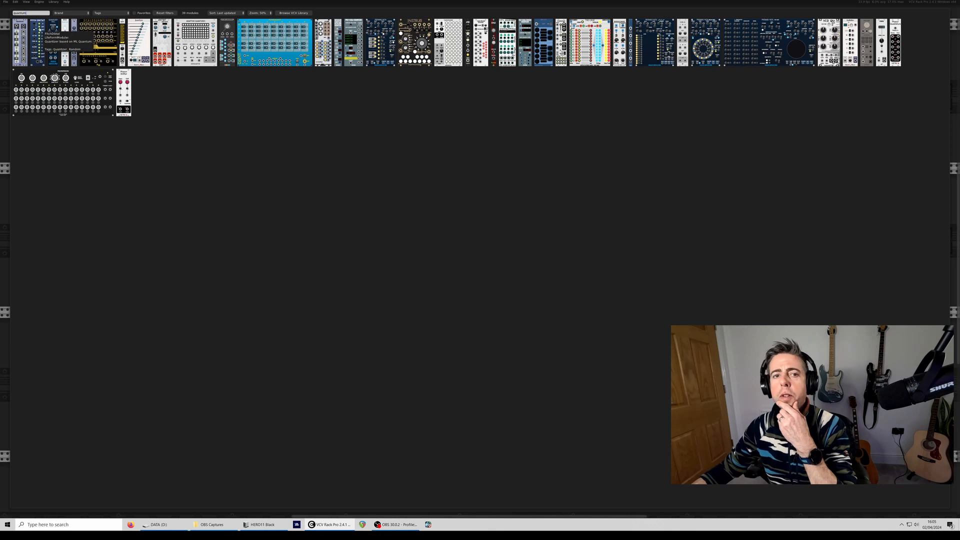
click(19, 26)
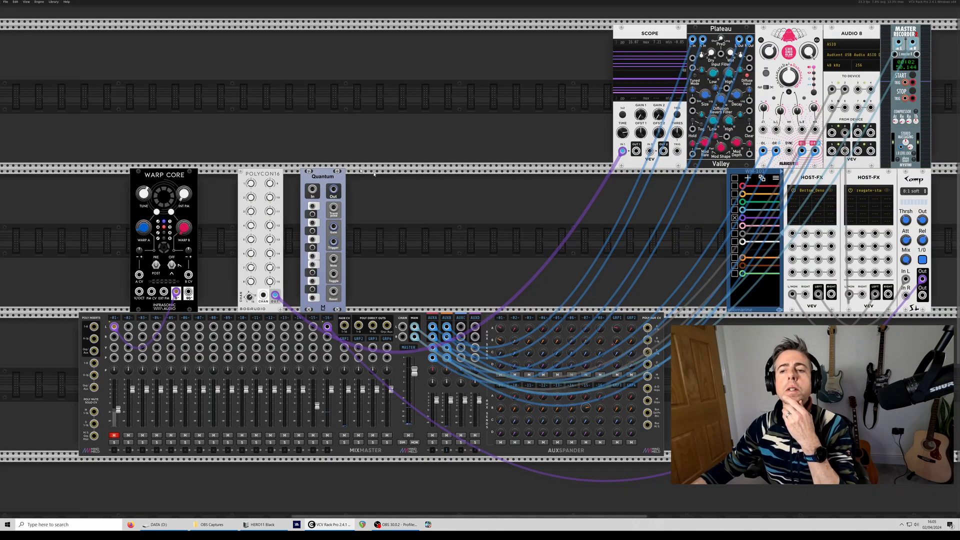
- Adjust the POLYCON16 channel count and move its output cable from the Scope to the Quantum input
drag(249, 297, 249, 308)
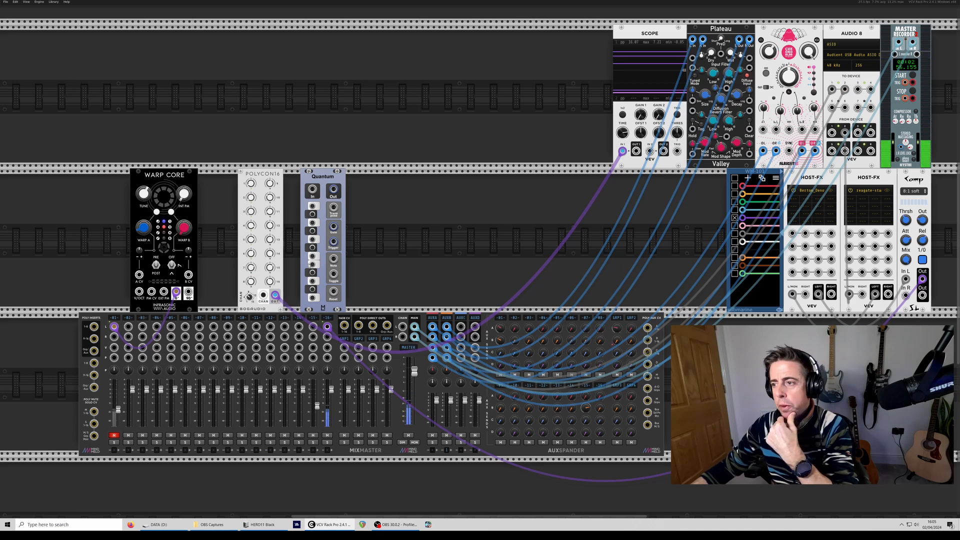
drag(277, 296, 312, 190)
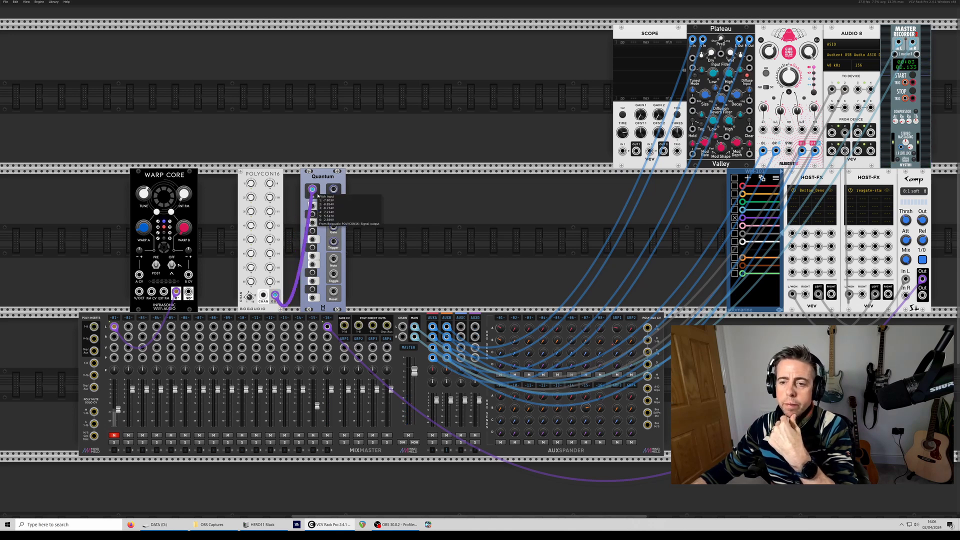
- Enable the desired scale notes on Quantum and patch its quantized output into Warp Core's V/Oct input
click(312, 281)
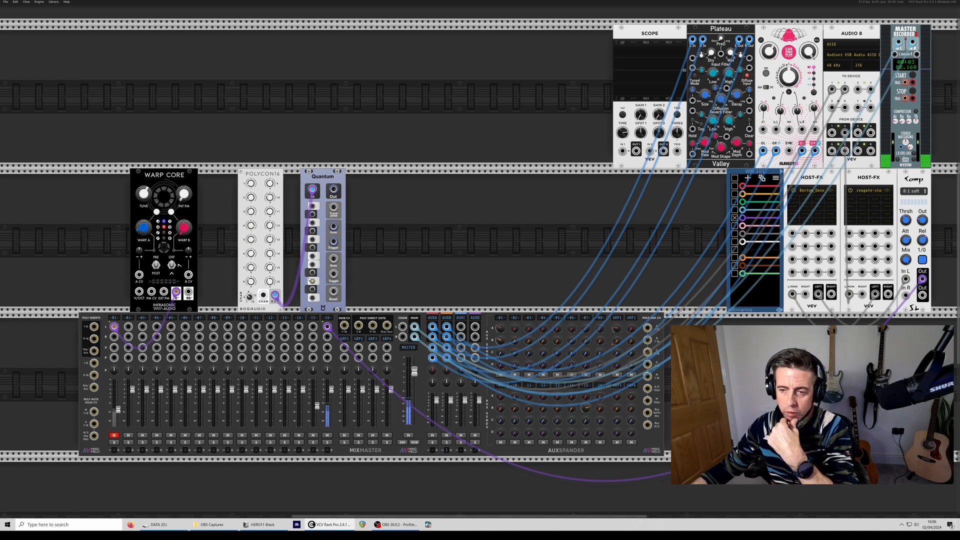
click(312, 222)
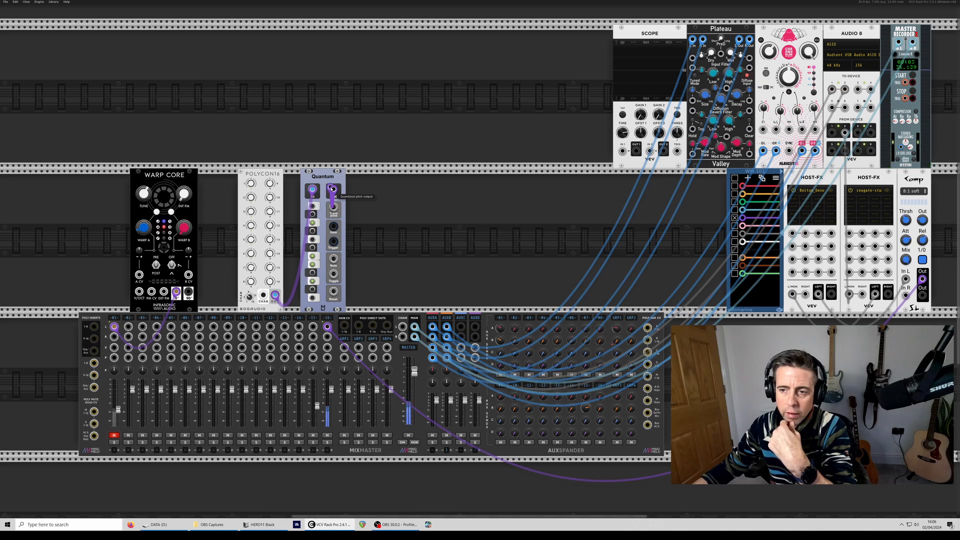
drag(334, 191, 139, 291)
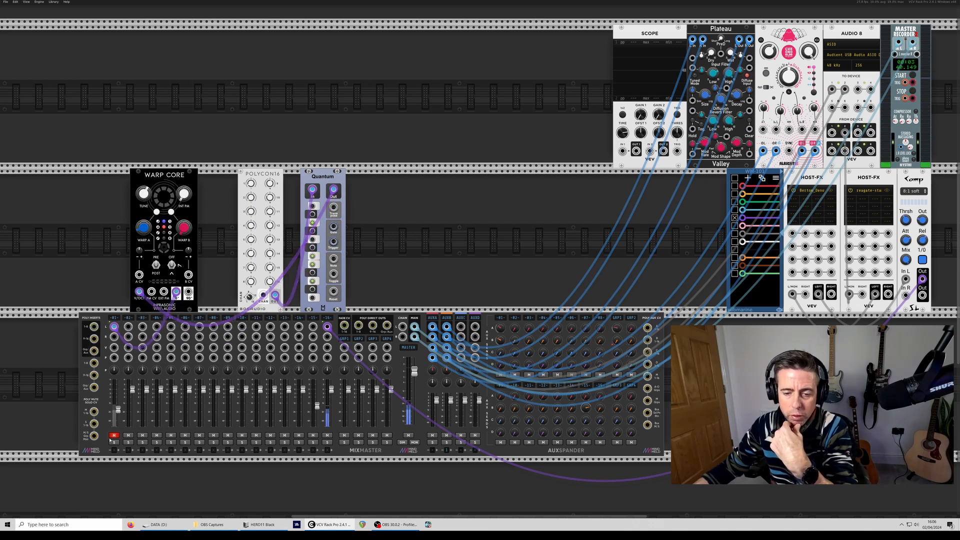
- Insert a VCA between POLYCON16 and Quantum, with its level lowered to a small fraction of full
key(ctrl+v)
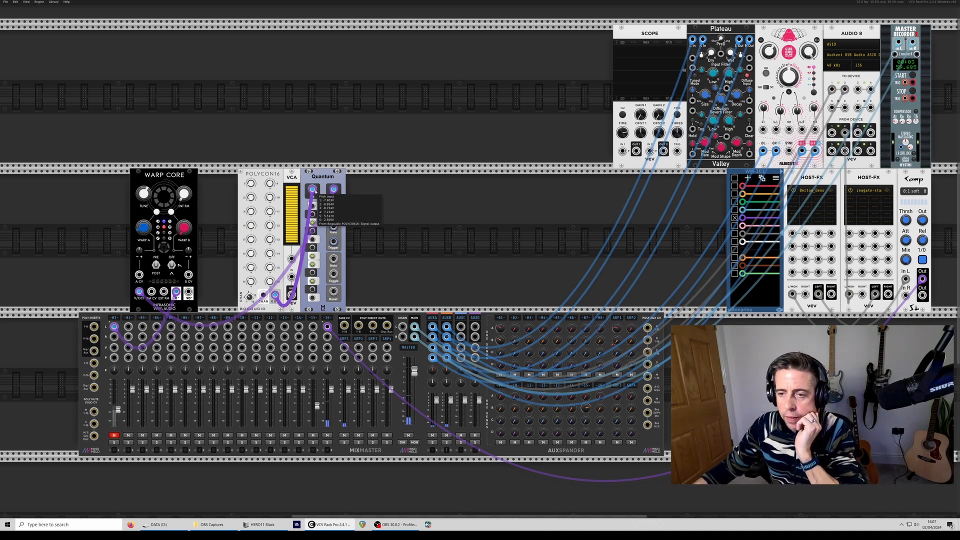
drag(311, 193, 290, 280)
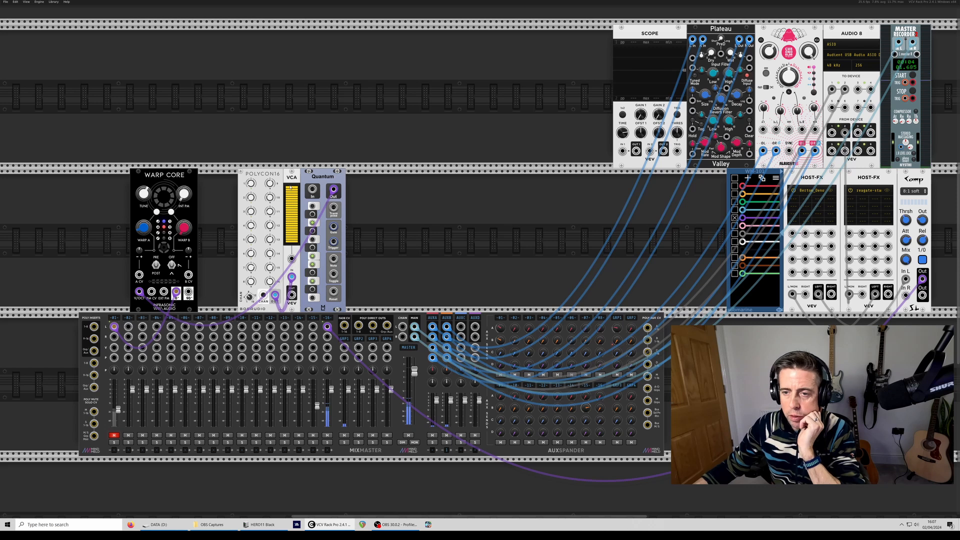
drag(290, 187, 293, 231)
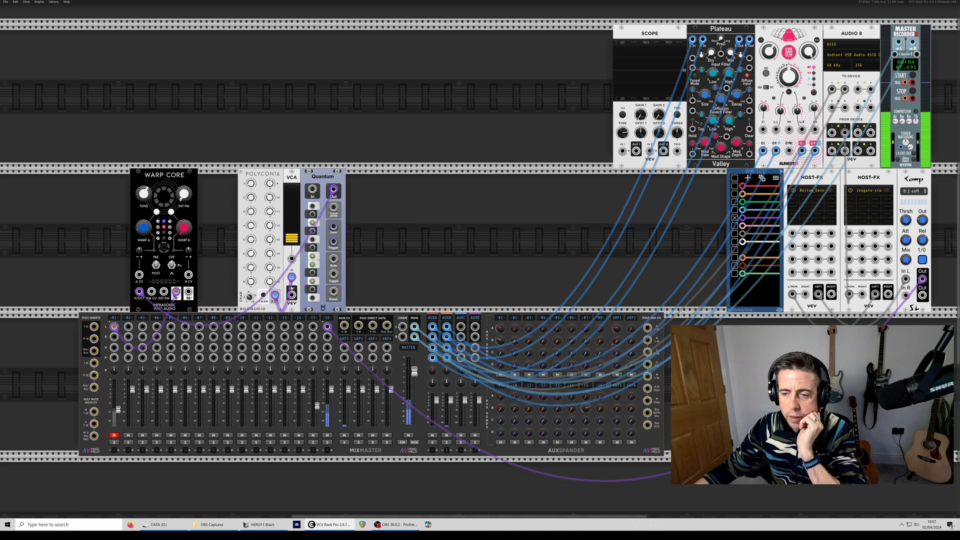
drag(292, 289, 313, 190)
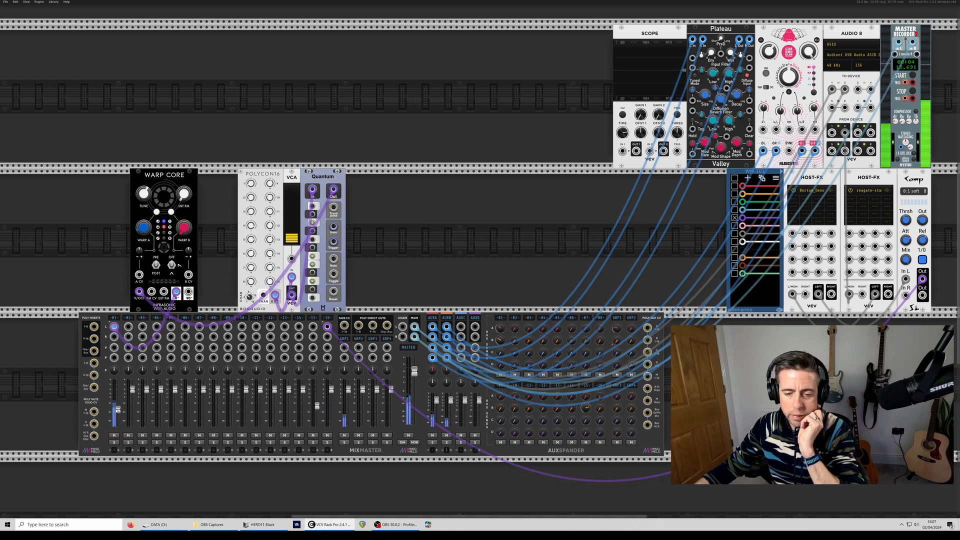
- Open the track settings of mixer channel 1, close them and mute the channel
right_click(114, 318)
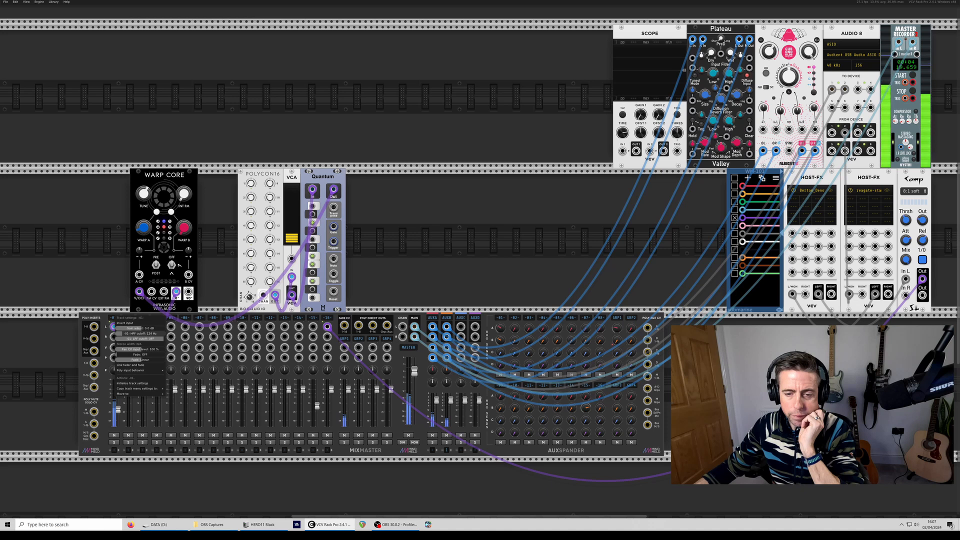
click(124, 272)
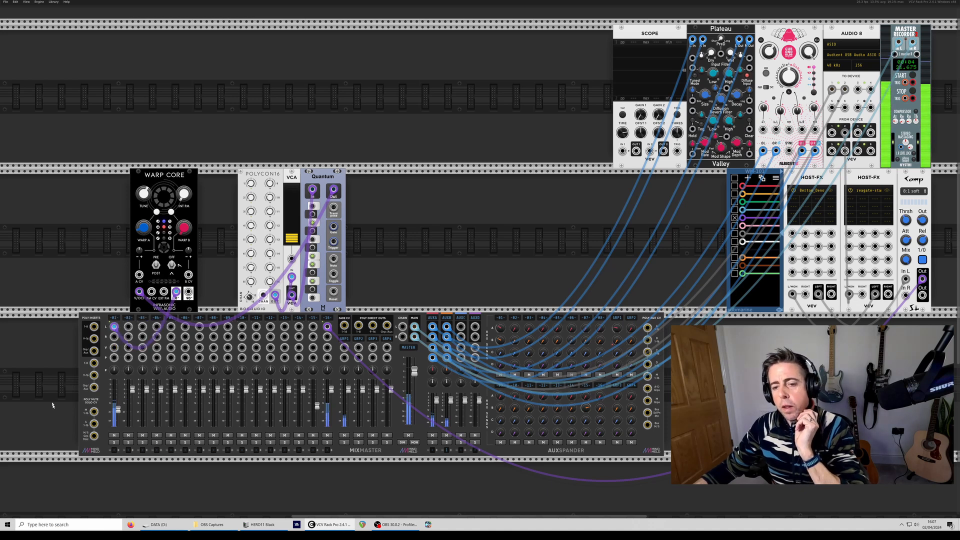
click(114, 436)
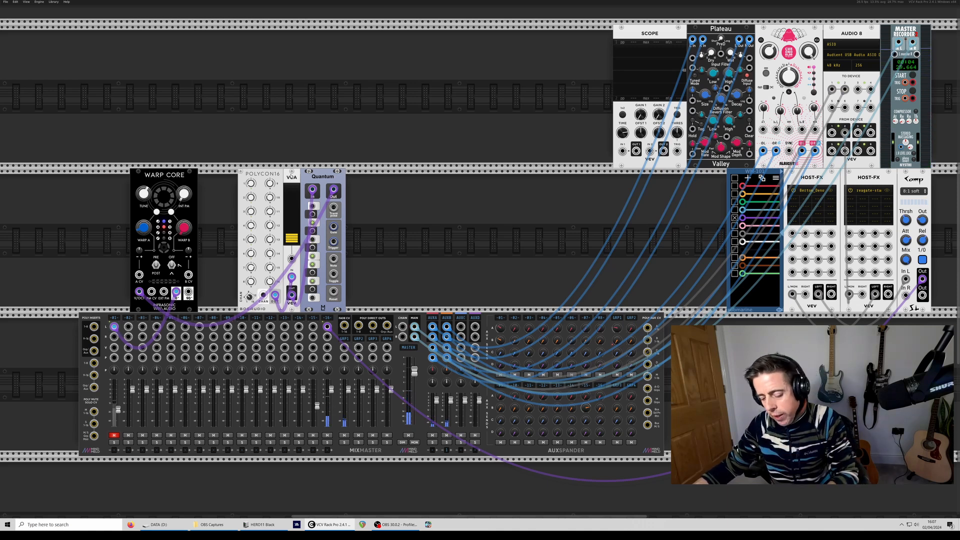
- Duplicate the VCA and place the copy between the original VCA and Quantum
key(ctrl+d)
drag(313, 241, 313, 239)
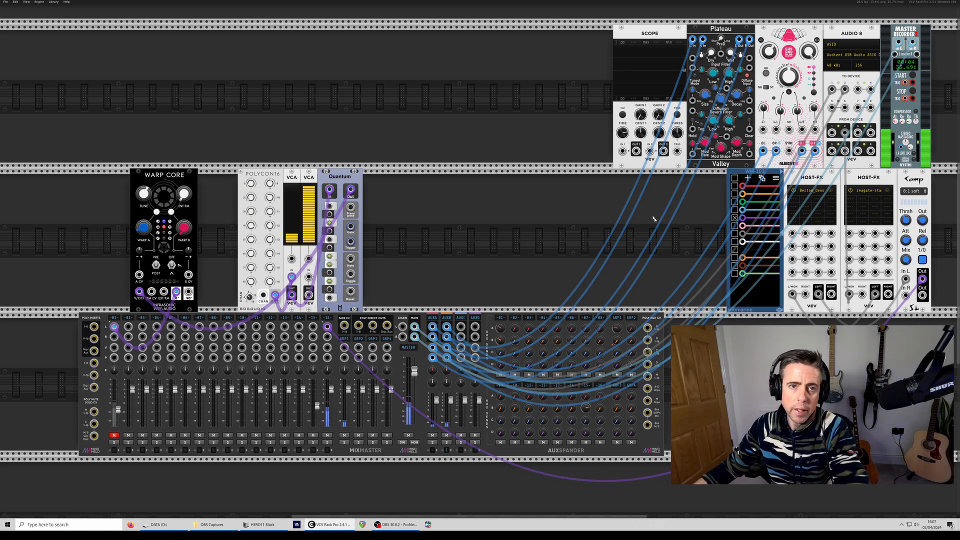
- Add the Bogaudio LFO module and patch the first VCA's output into its V/Oct input
right_click(425, 229)
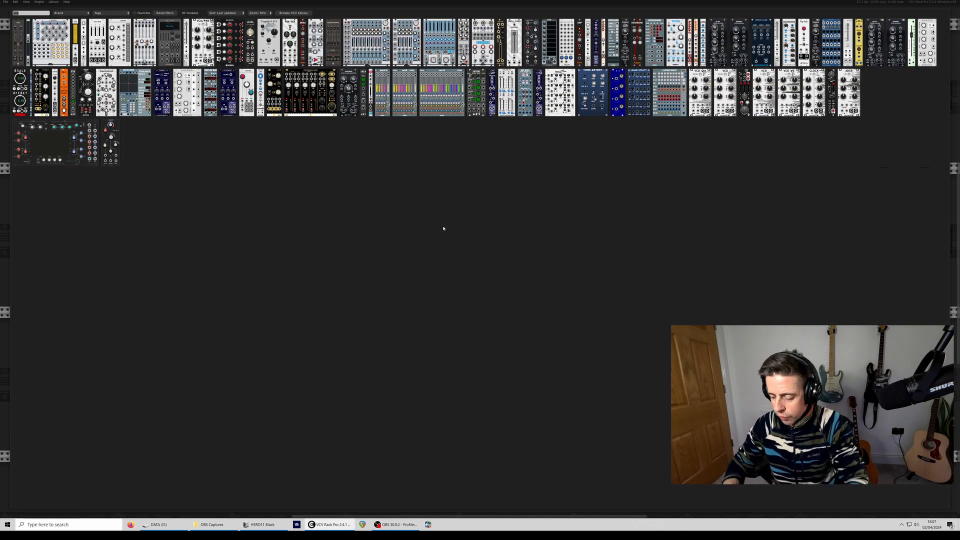
text(lfo)
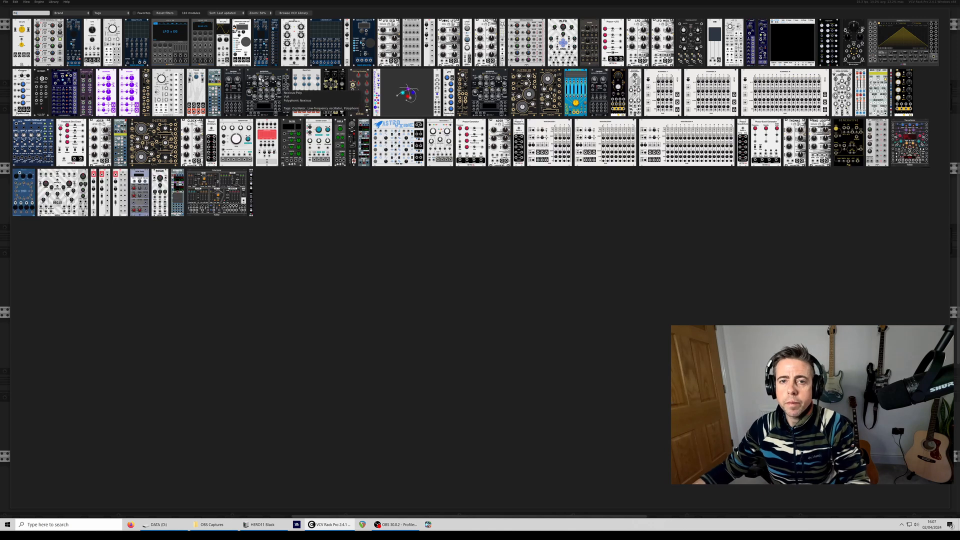
click(112, 43)
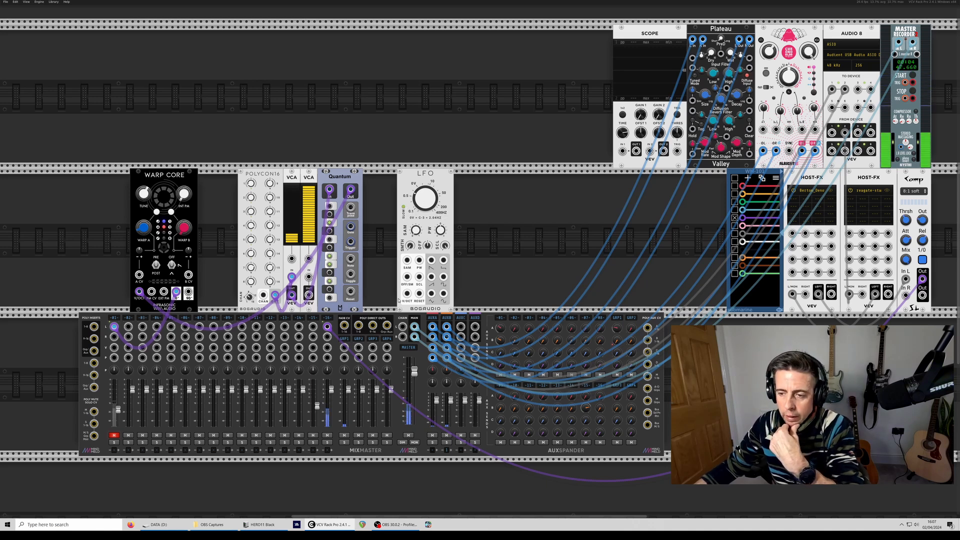
drag(407, 295, 292, 295)
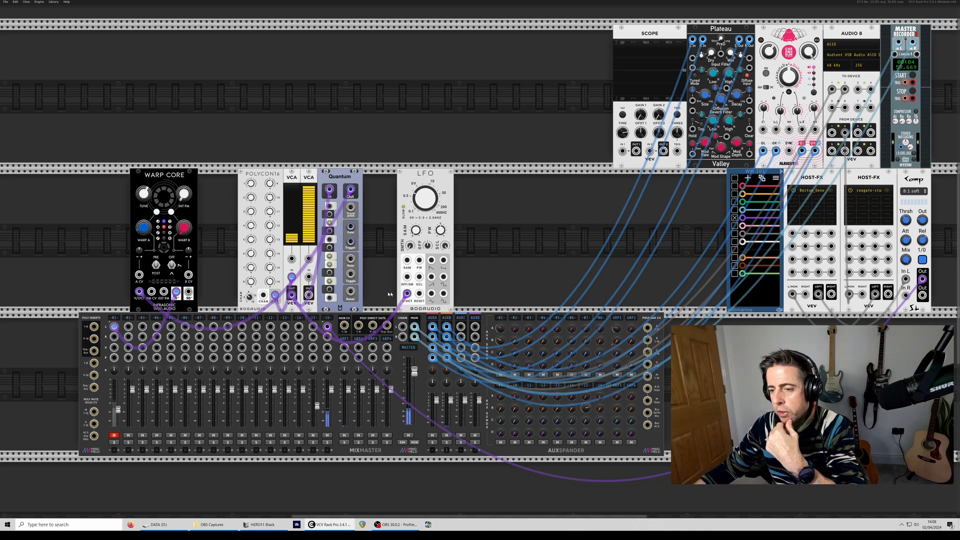
- Adjust the LFO's frequency with its output patched to the Scope, and reconnect the first VCA's output to its V/Oct input
mouse_move(407, 294)
mouse_down()
mouse_move(388, 288)
mouse_move(528, 220)
mouse_move(610, 153)
mouse_move(625, 150)
mouse_move(622, 160)
mouse_up()
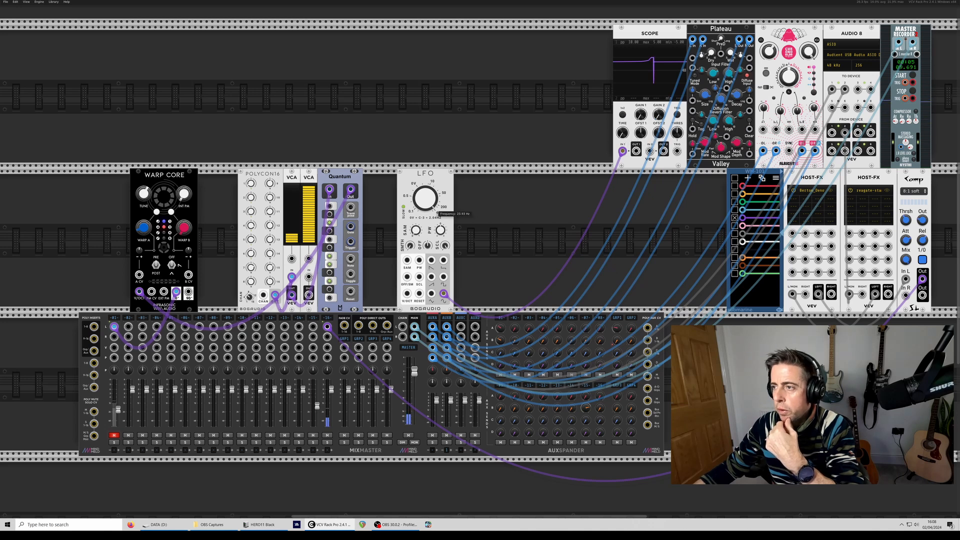
drag(426, 199, 425, 205)
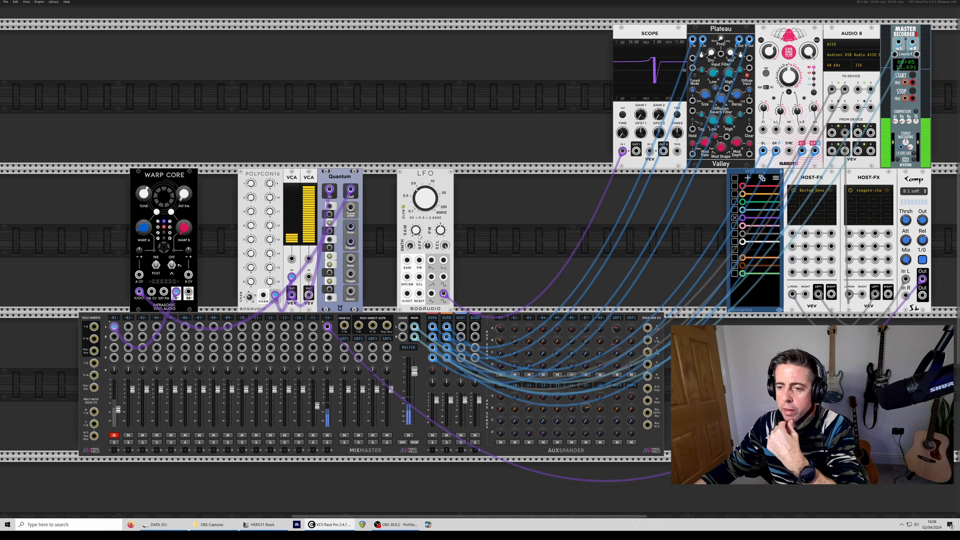
drag(407, 294, 292, 295)
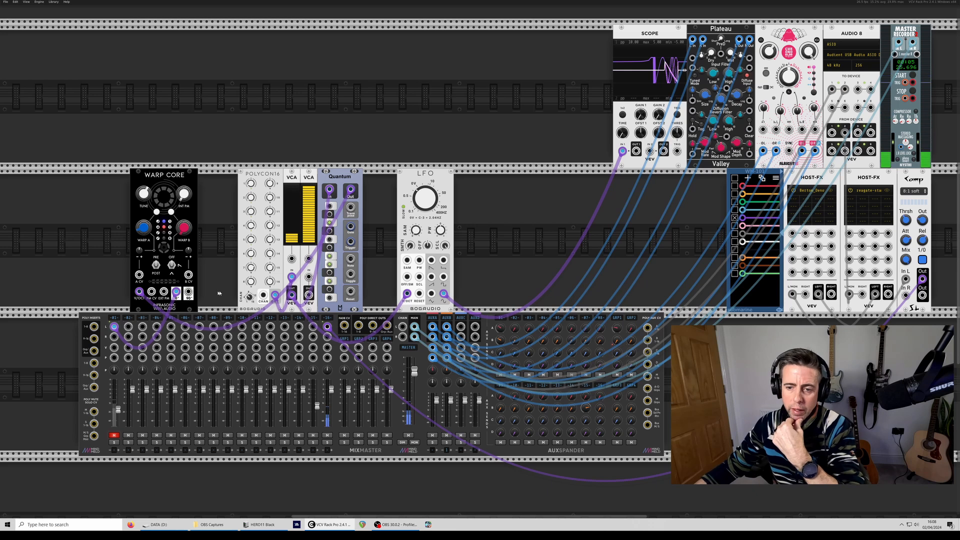
- Lower the number of polyphony channels on Polycon16
mouse_move(250, 297)
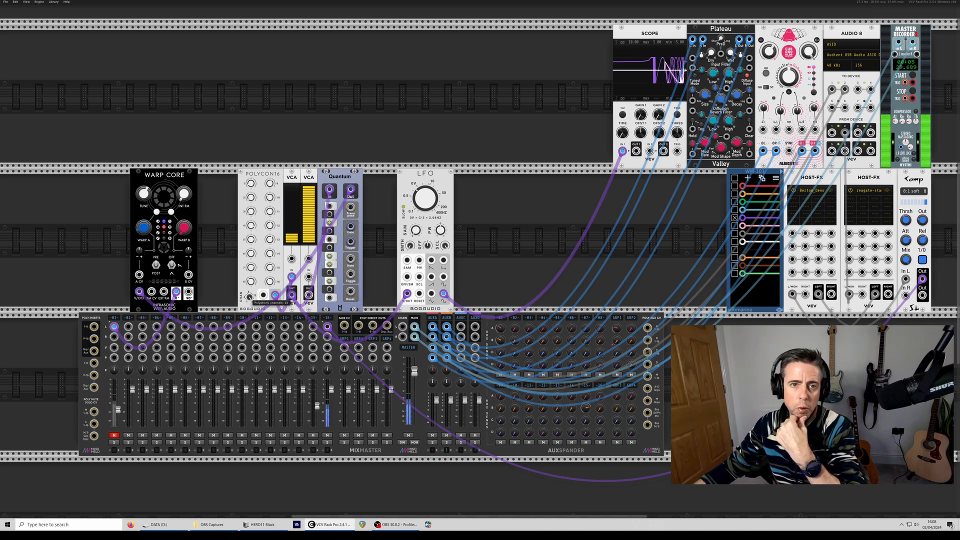
drag(250, 297, 250, 320)
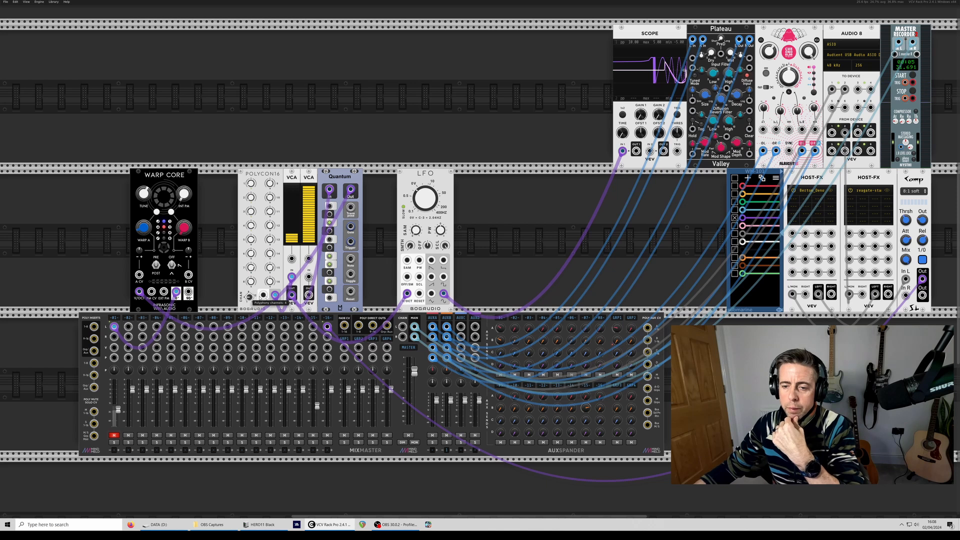
- Patch the LFO's output into the second VCA's CV input and route Warp Core's output through that VCA to unmuted mixer channel 1
mouse_move(407, 296)
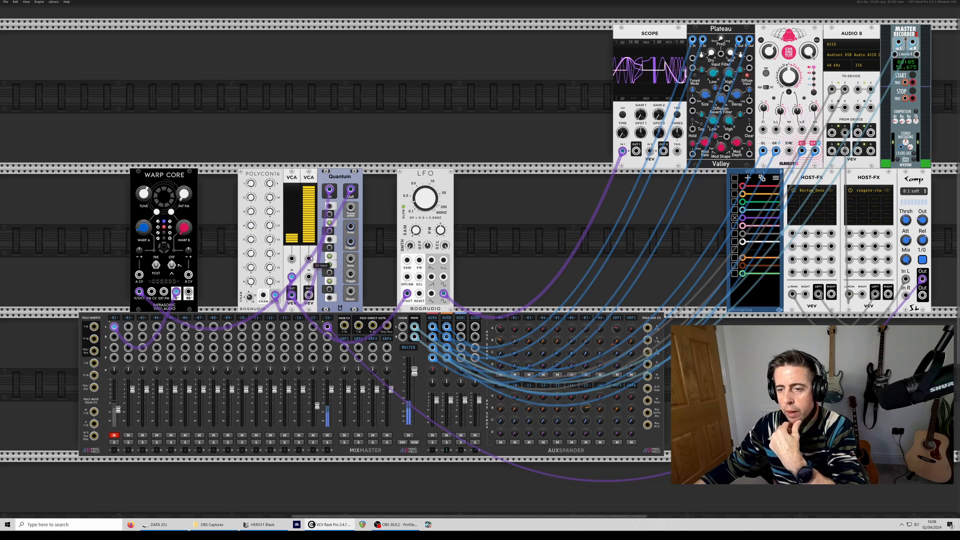
drag(308, 259, 443, 294)
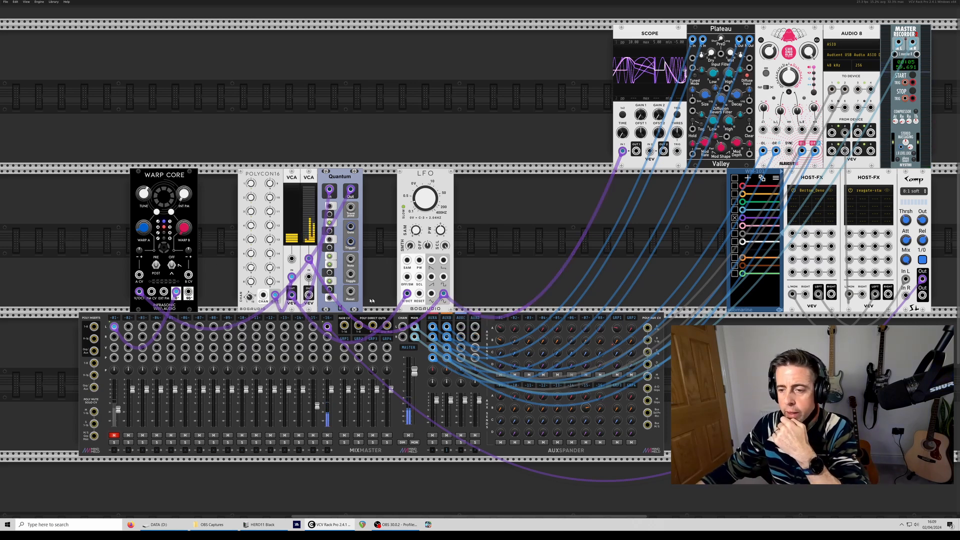
mouse_move(114, 327)
mouse_down()
mouse_move(200, 325)
mouse_move(280, 300)
mouse_move(309, 276)
mouse_move(130, 340)
mouse_move(114, 327)
mouse_up()
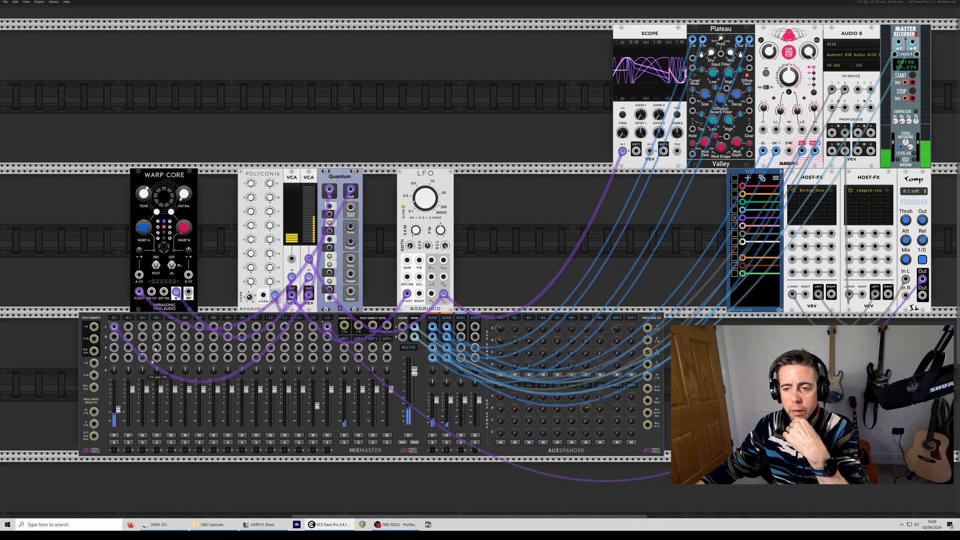
- Move Polycon16 and both VCAs directly beside Warp Core and add the spread module just before Quantum
drag(225, 177, 264, 206)
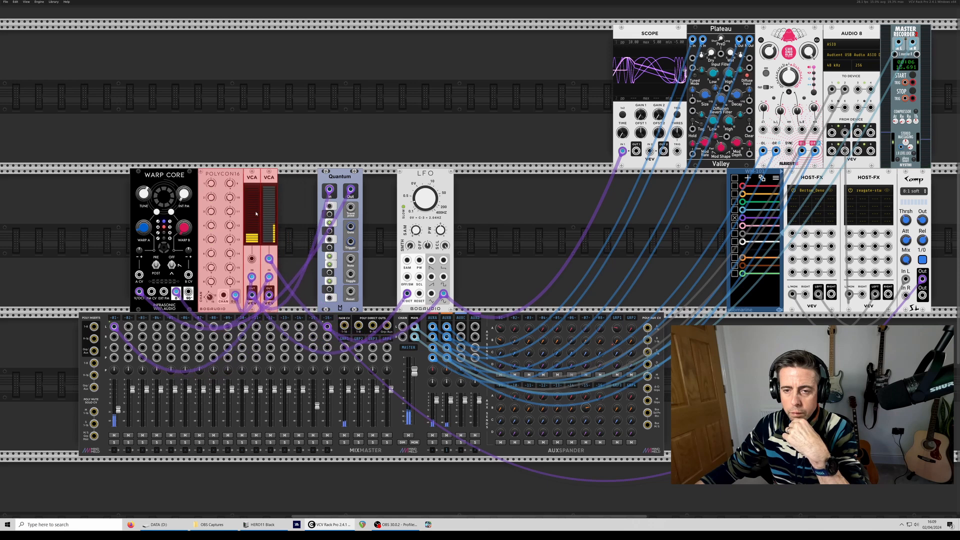
click(315, 221)
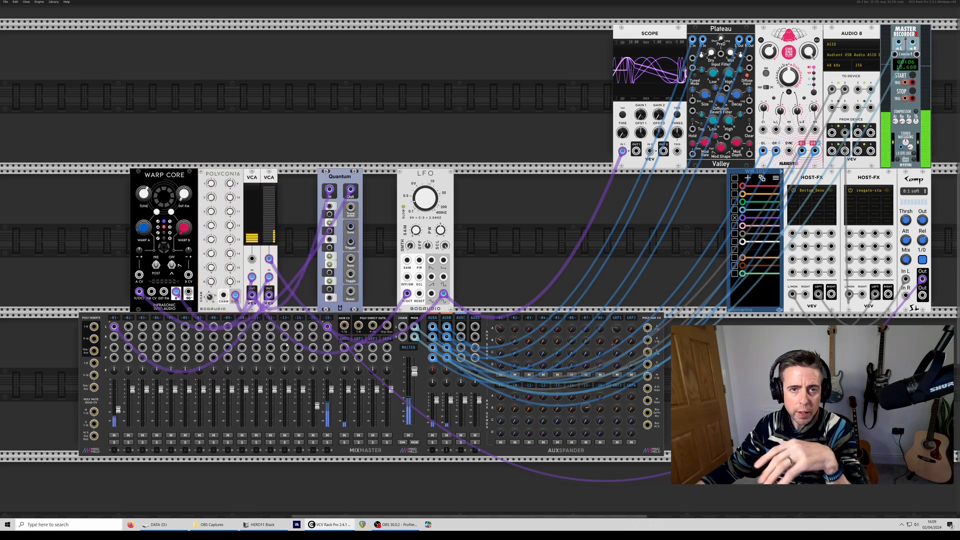
right_click(307, 188)
text(spread)
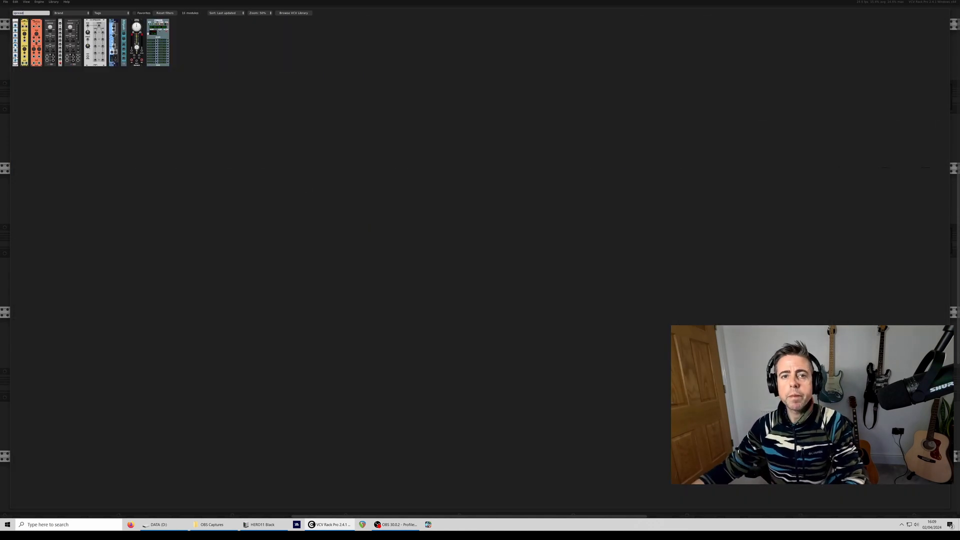
click(26, 23)
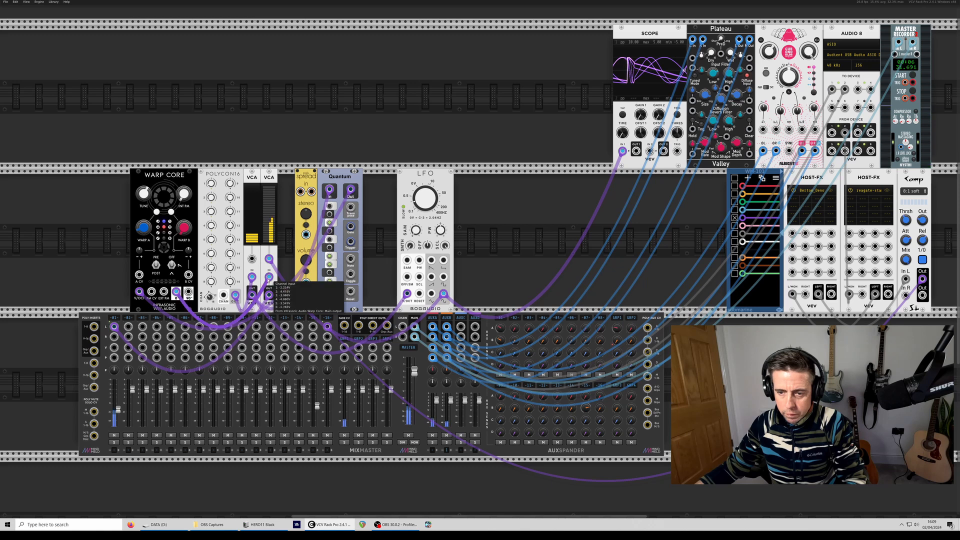
- Route the second VCA's output through the spread module into mixer channel 1 in stereo and adjust the stereo spread
drag(270, 277, 114, 337)
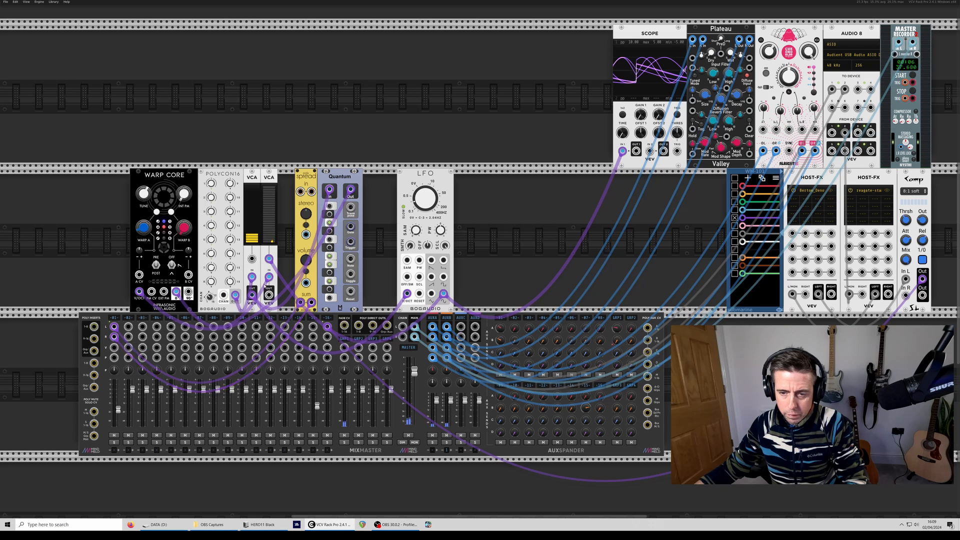
drag(269, 295, 304, 213)
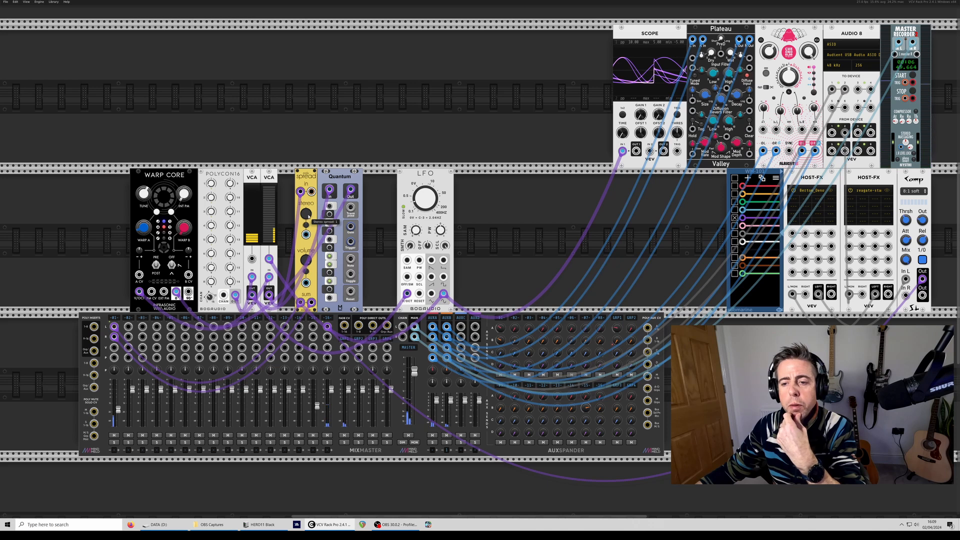
drag(308, 217, 309, 240)
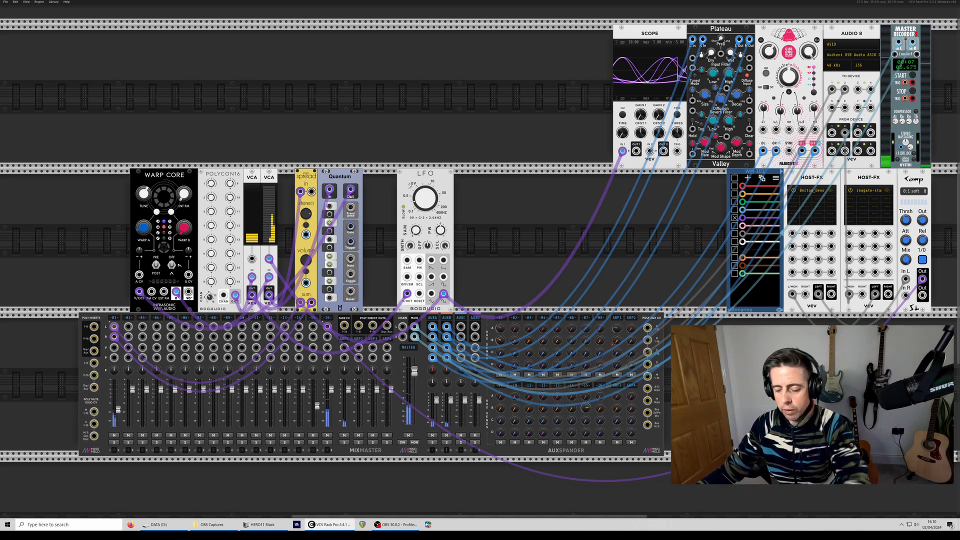
- Duplicate the LFO, drive its V/Oct from the first VCA, and patch its output into Warp Core's A CV input, adjusting the Warp A attenuator
key(ctrl+d)
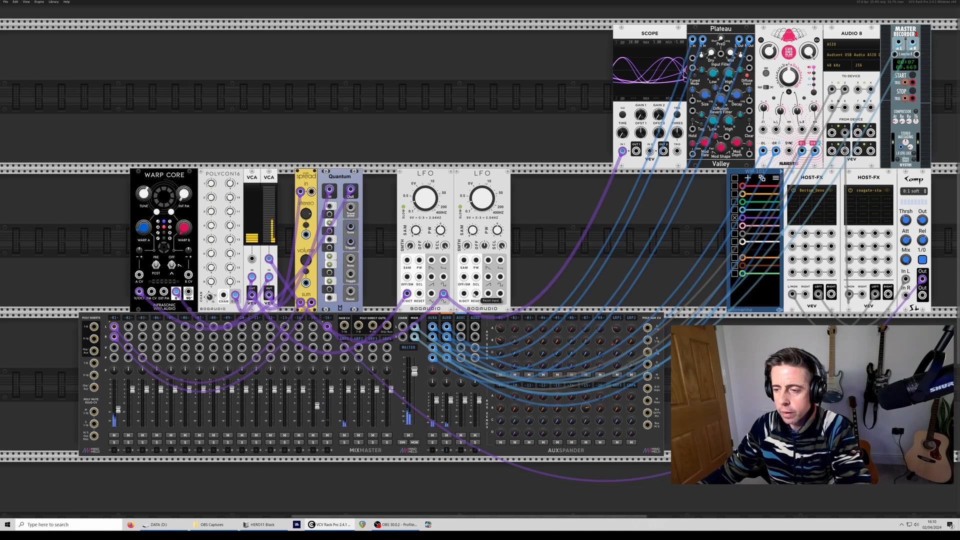
drag(464, 294, 252, 296)
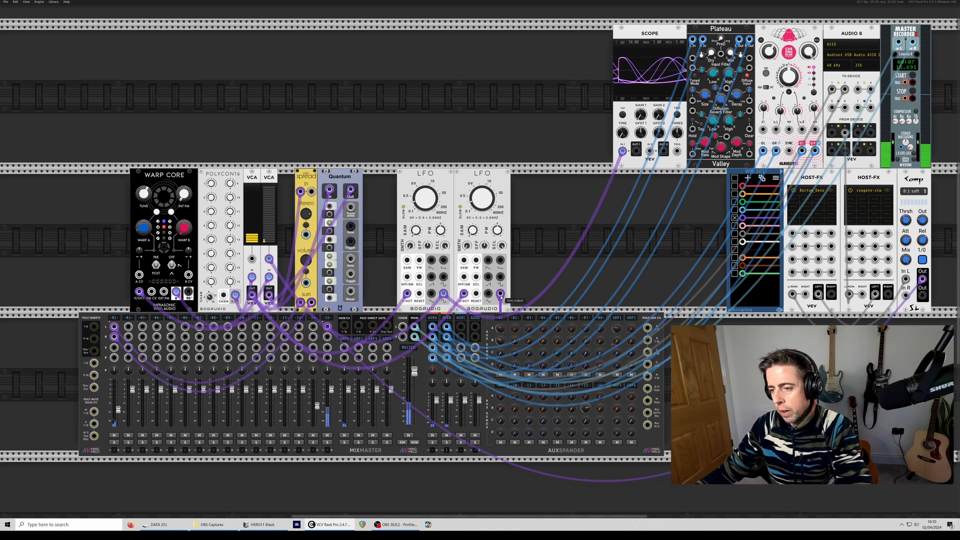
drag(501, 295, 391, 303)
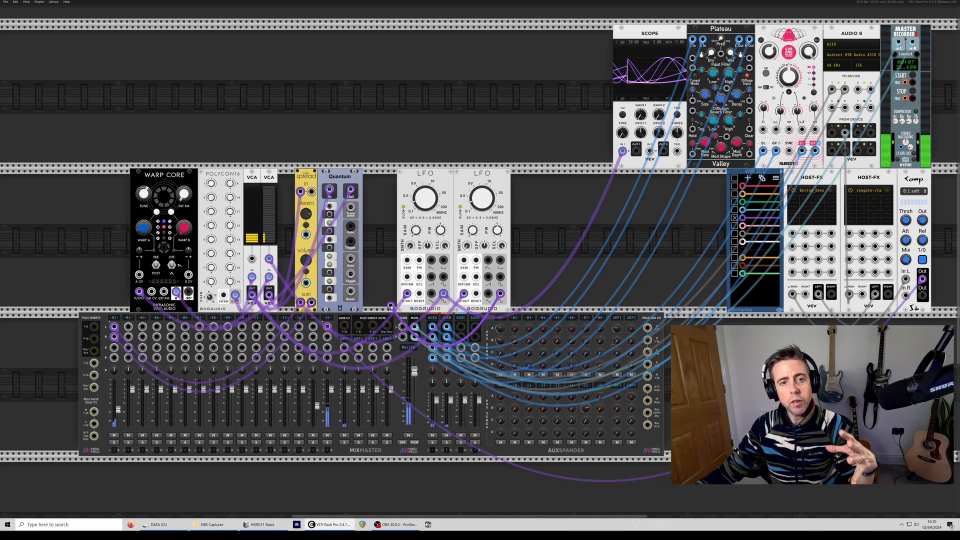
drag(392, 305, 139, 274)
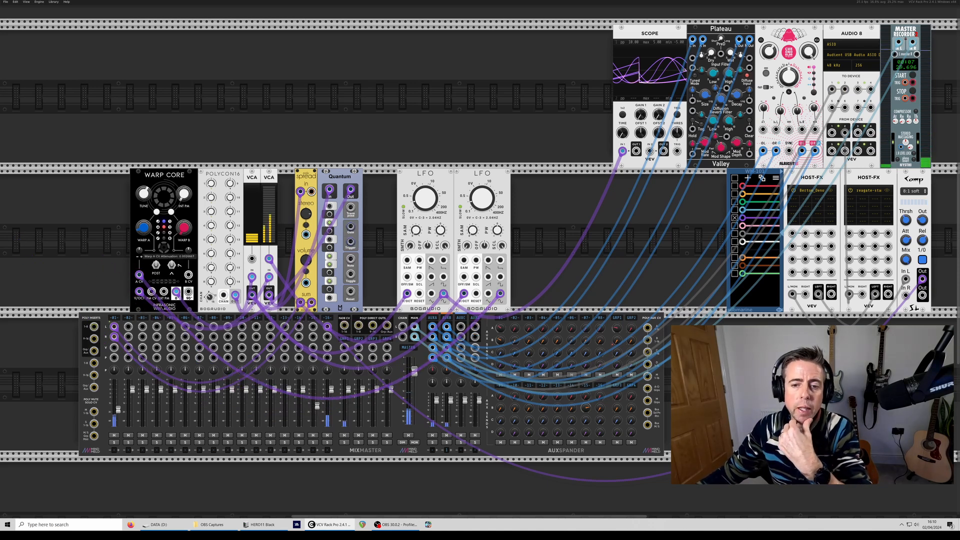
drag(139, 250, 140, 200)
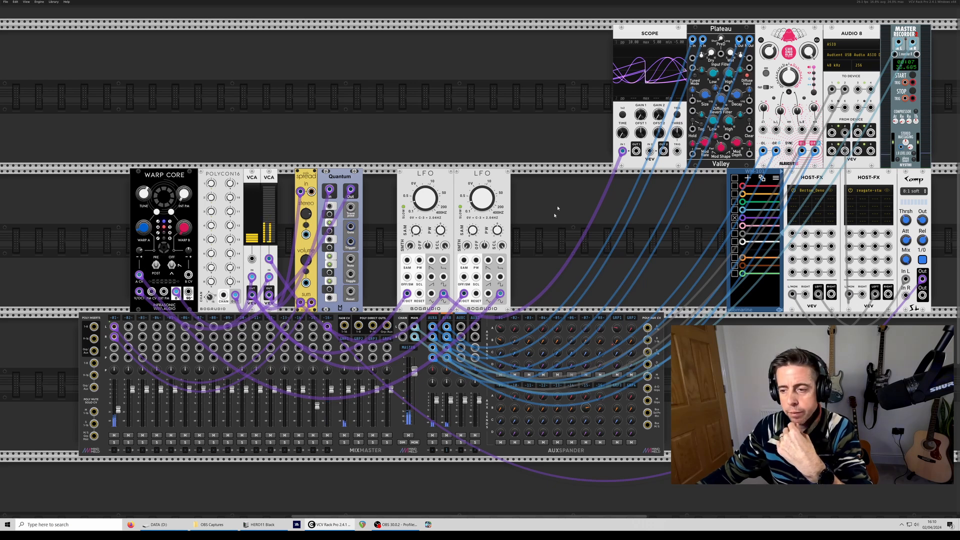
- Add a third LFO by duplication, with the first VCA's output into its V/Oct and its own output into Warp Core's B CV
key(ctrl+d)
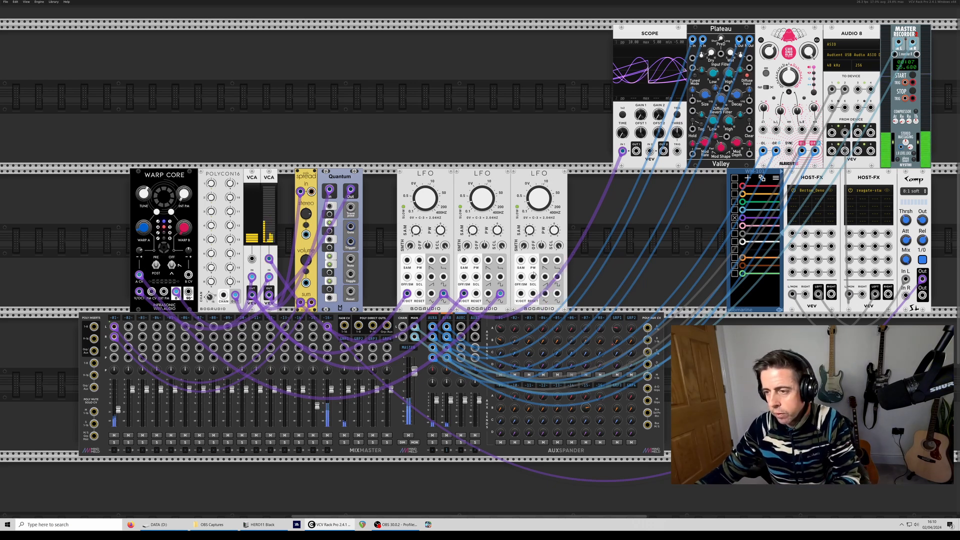
drag(521, 293, 252, 295)
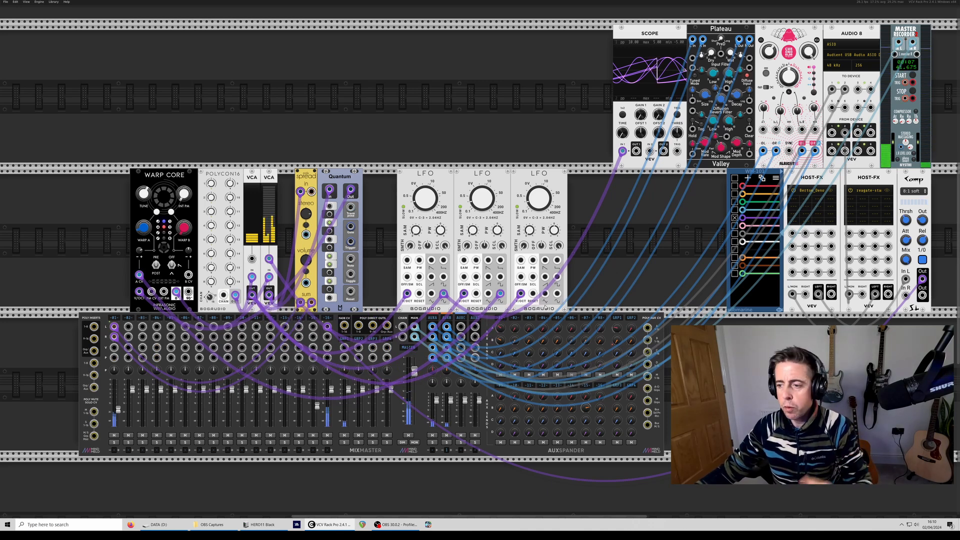
drag(557, 294, 188, 278)
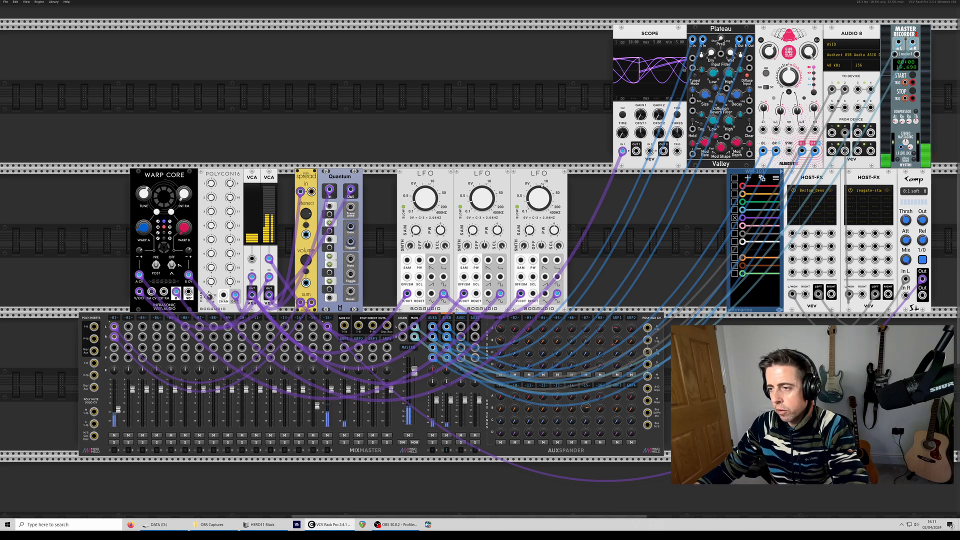
- Add a fourth LFO by duplication, adjust its output scale and patch its output into Warp Core's CV input beside V/Oct
key(ctrl+d)
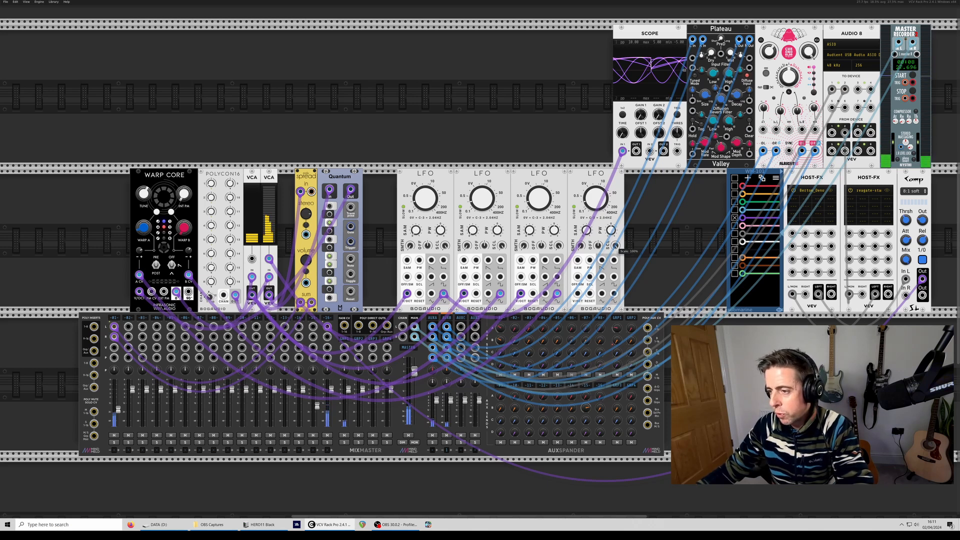
drag(614, 245, 614, 243)
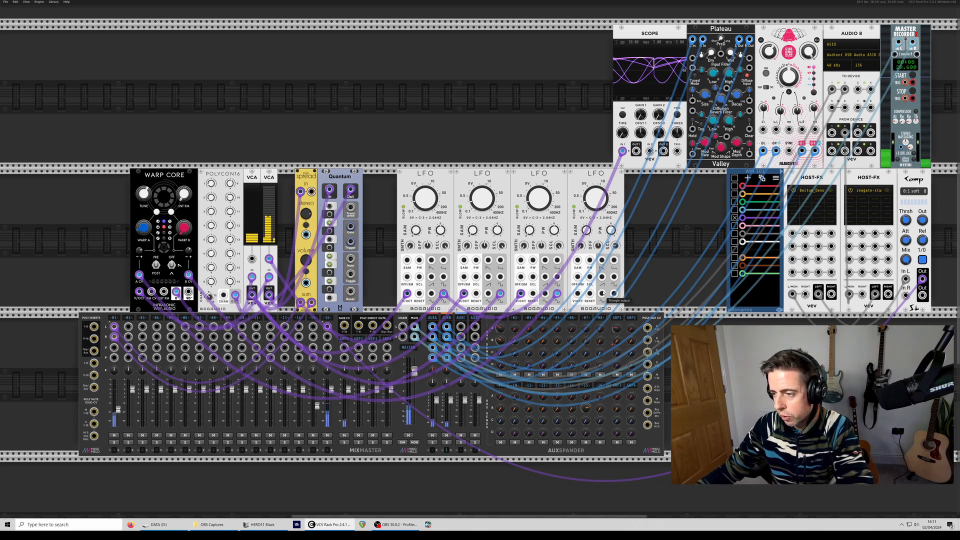
drag(614, 295, 176, 292)
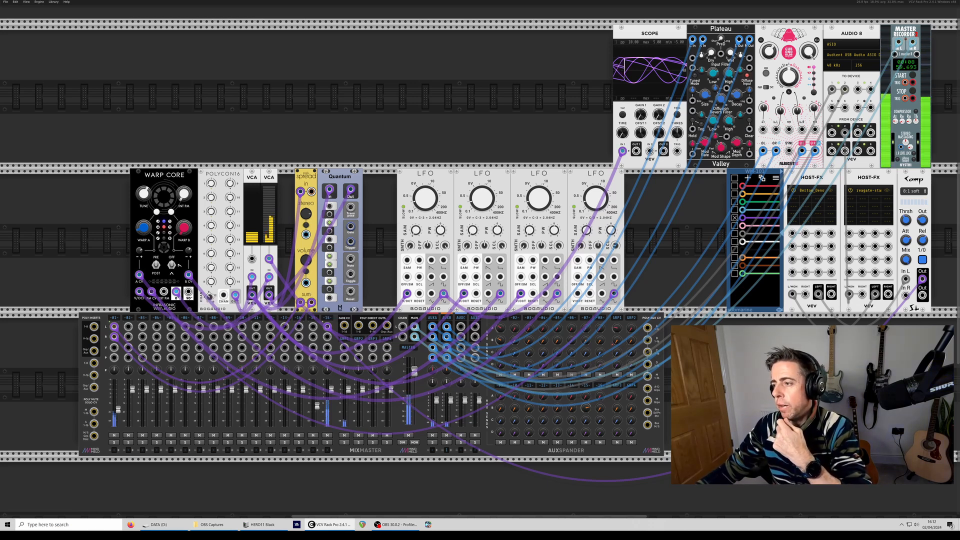
- Duplicate the first Host-FX, place the copy in the row above Polycon16 and load ValhallaSupermassive_x64 in it
key(ctrl+d)
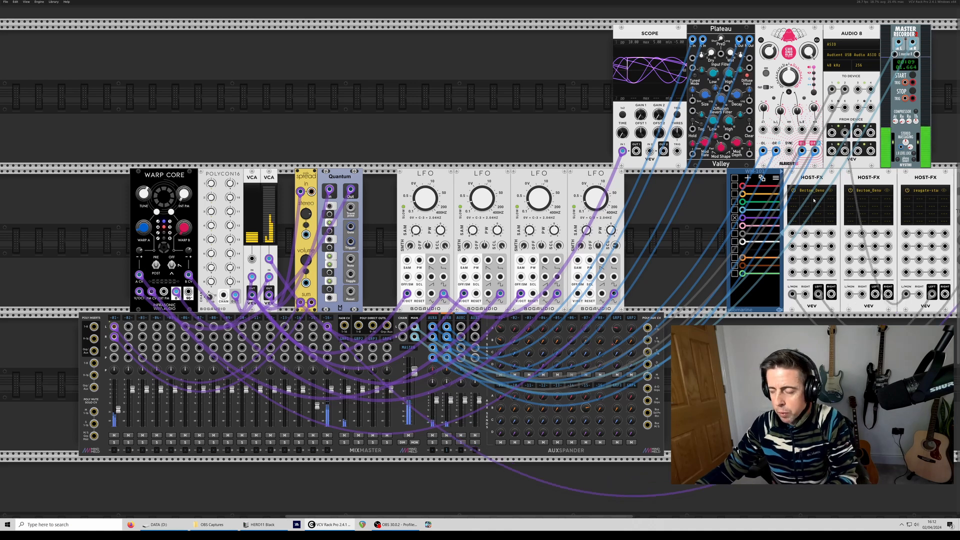
drag(877, 184, 251, 48)
click(252, 49)
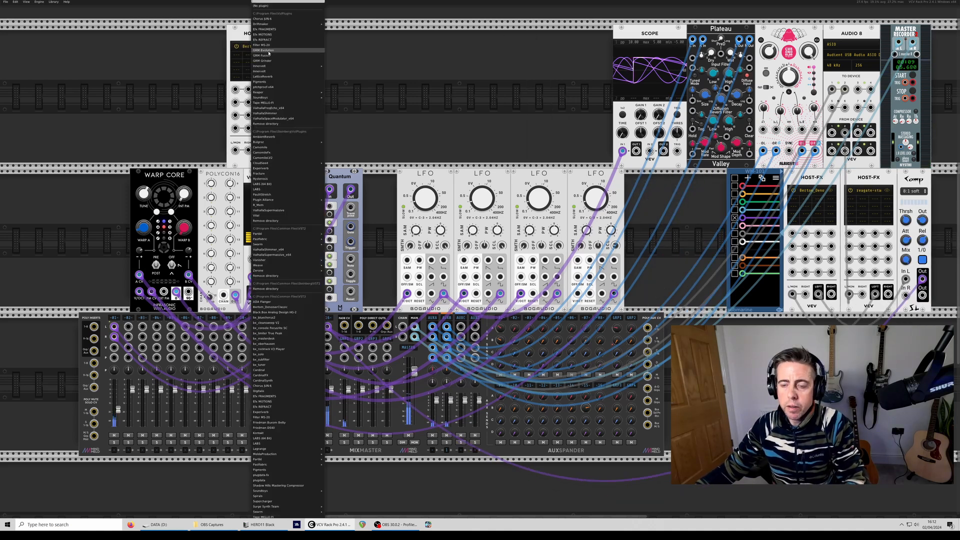
text(z)
key(BackSpace)
text(super)
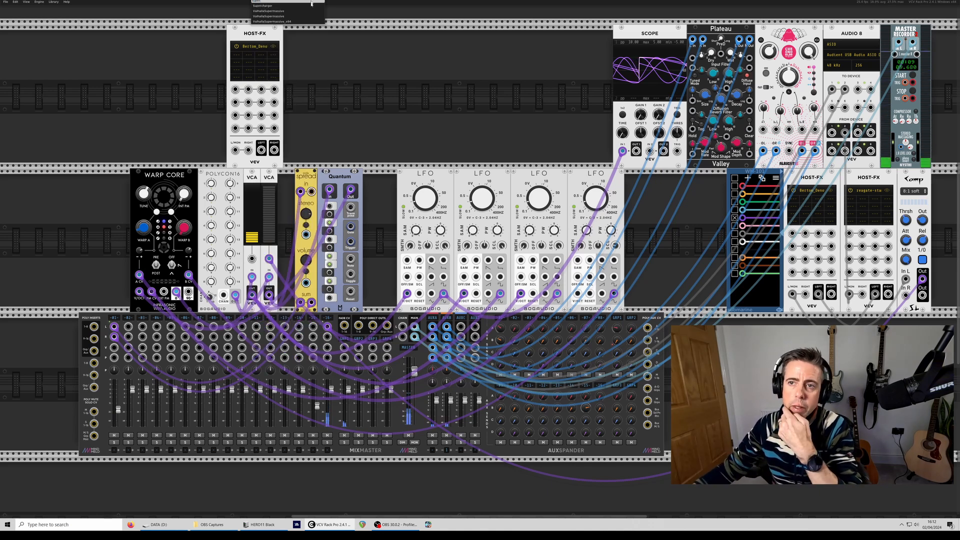
click(269, 21)
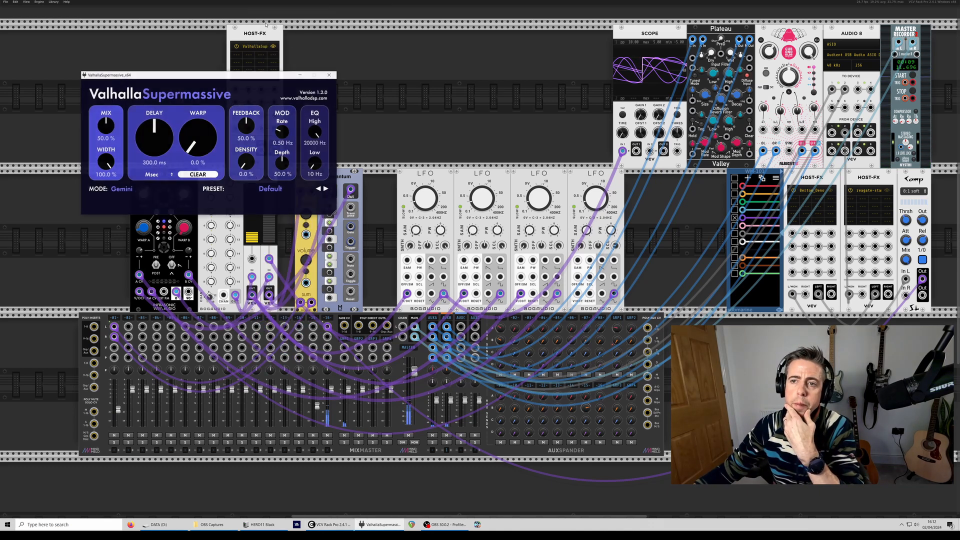
click(269, 189)
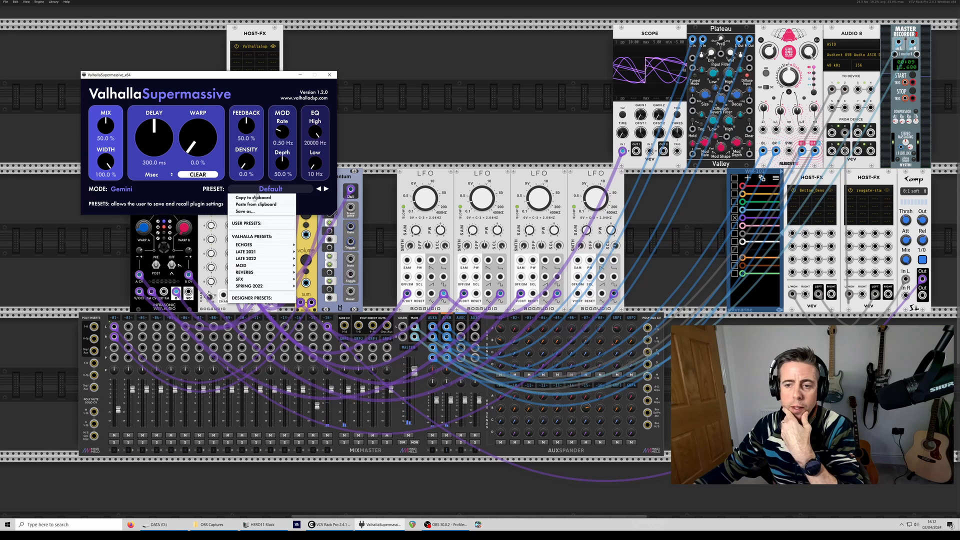
mouse_move(260, 279)
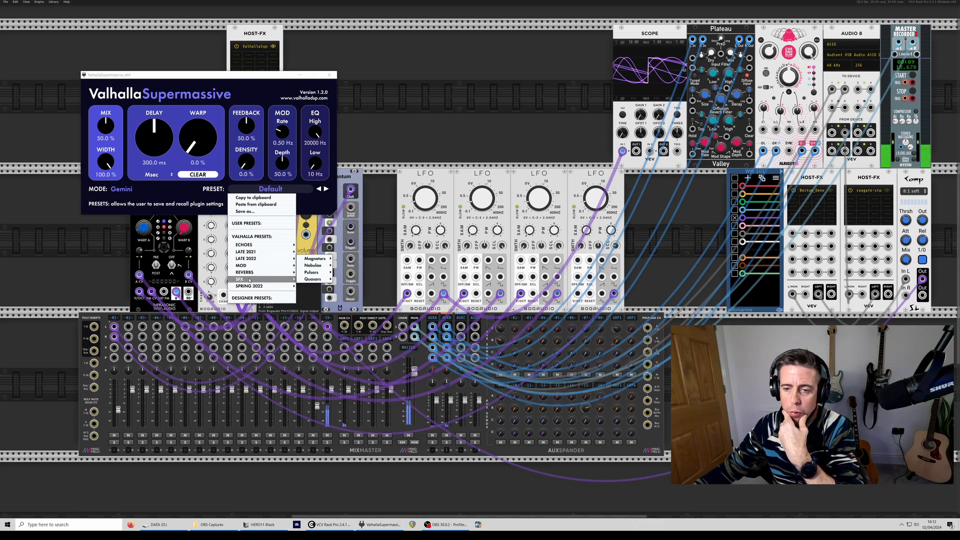
mouse_move(313, 266)
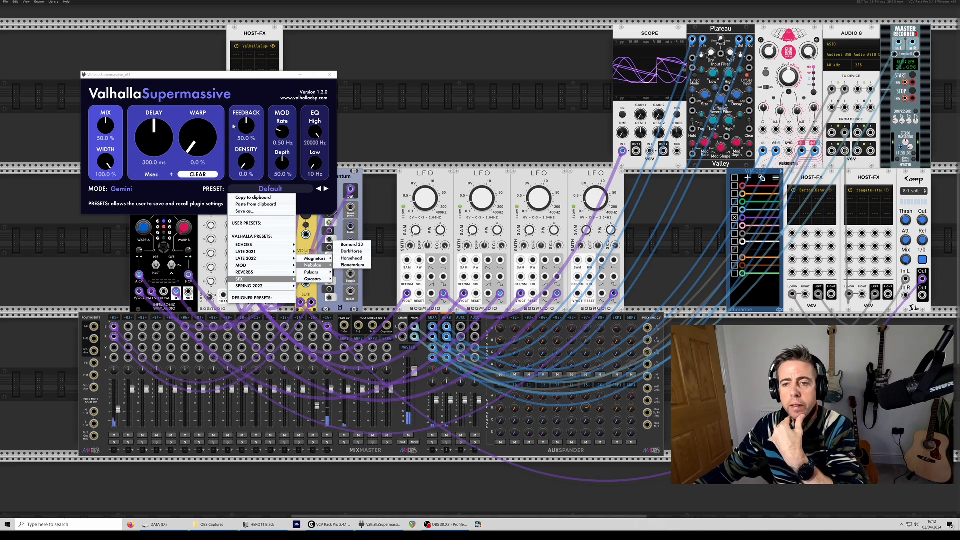
- Set ValhallaSupermassive's feedback to 69.8% and mix to 100%, and minimize the plugin window
drag(245, 126, 245, 102)
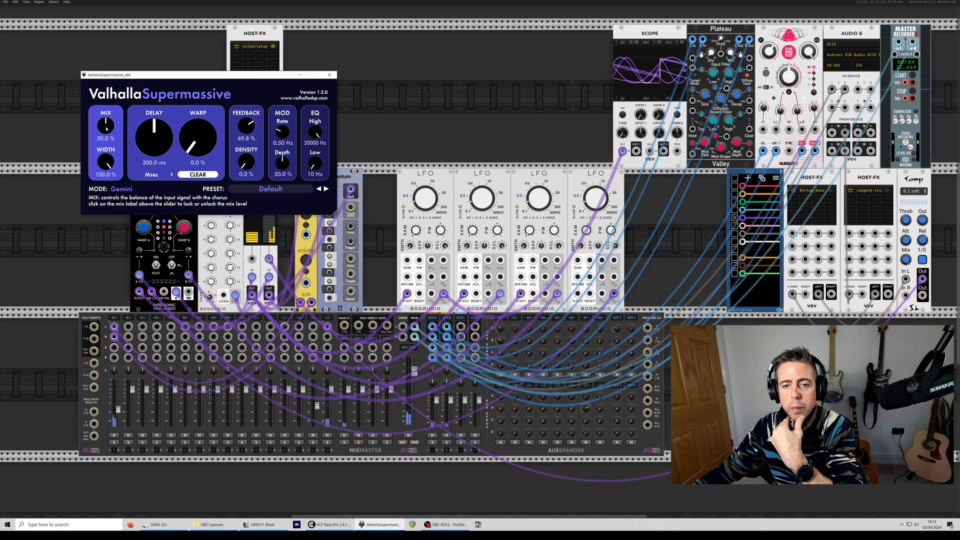
drag(106, 128, 106, 100)
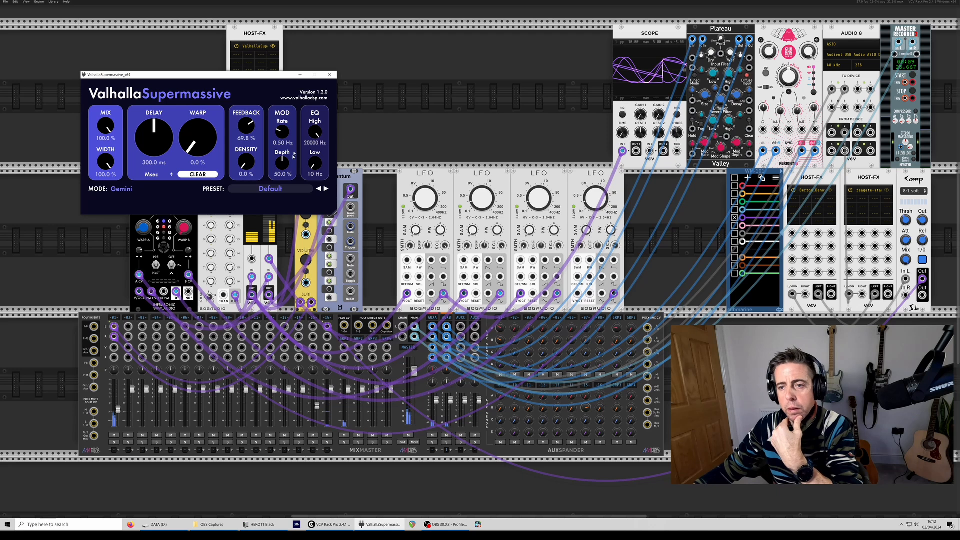
click(301, 74)
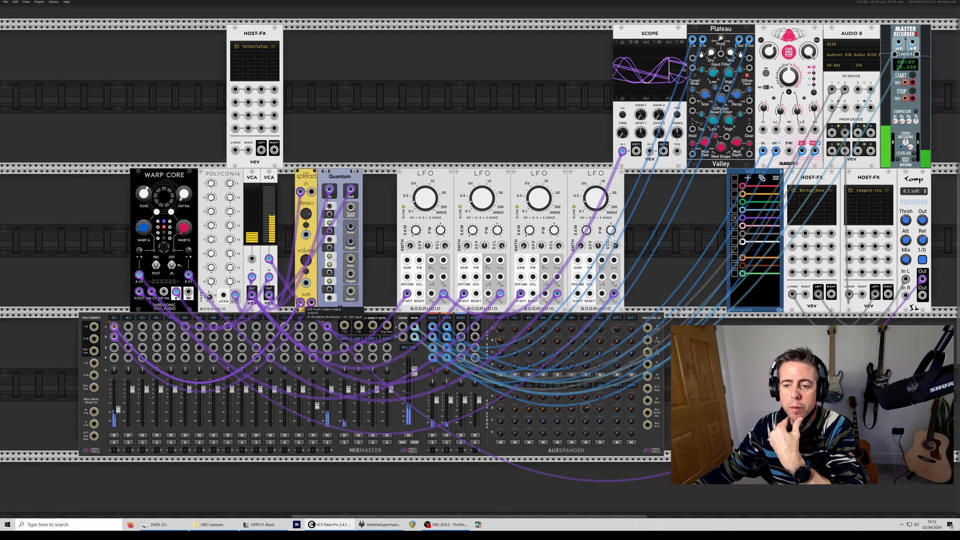
- Route the spread module's stereo outputs through the ValhallaSupermassive Host-FX into mixer channel 1
drag(300, 303, 261, 150)
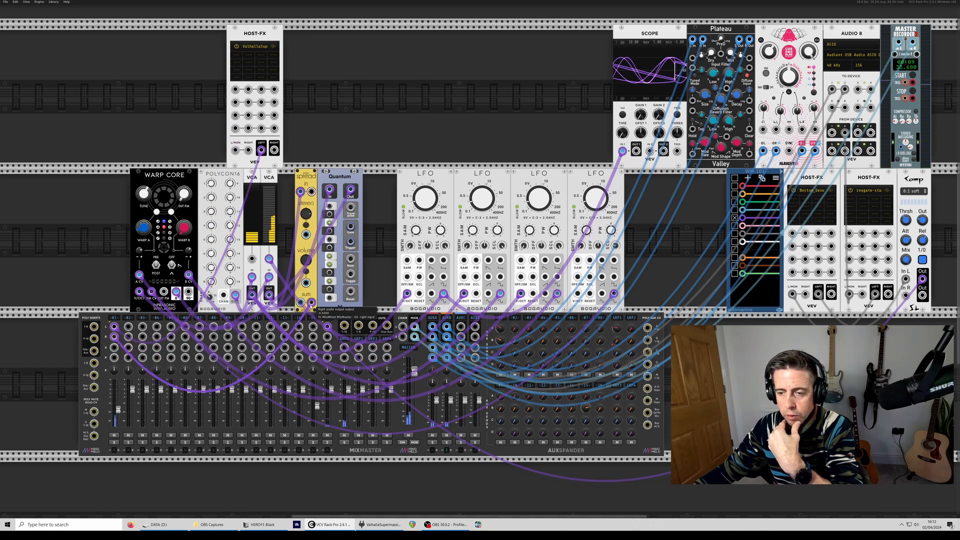
mouse_move(312, 303)
mouse_down()
mouse_move(262, 151)
mouse_move(274, 150)
mouse_move(268, 207)
mouse_move(300, 304)
mouse_up()
drag(312, 303, 249, 150)
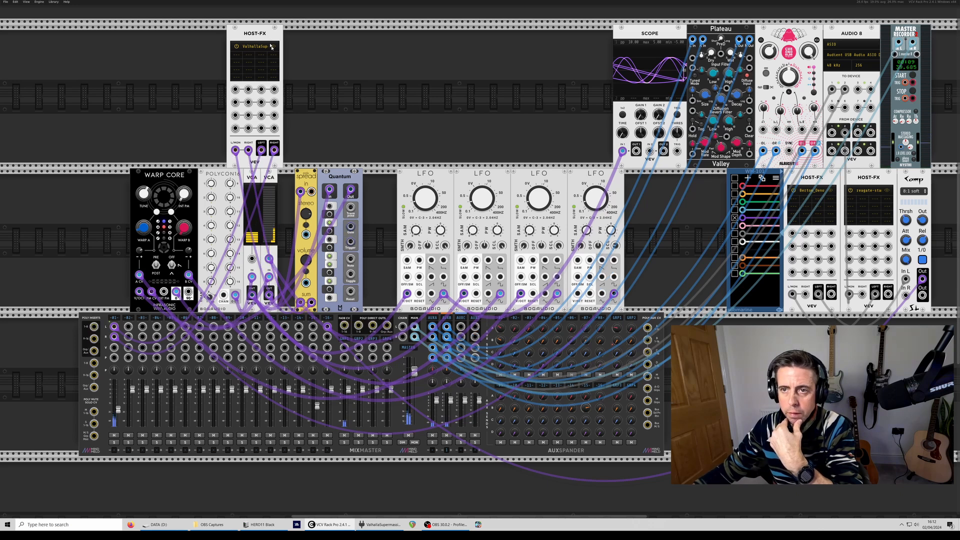
- Reopen the ValhallaSupermassive window and load the Planetarium preset from the SFX Nebulae presets
click(276, 47)
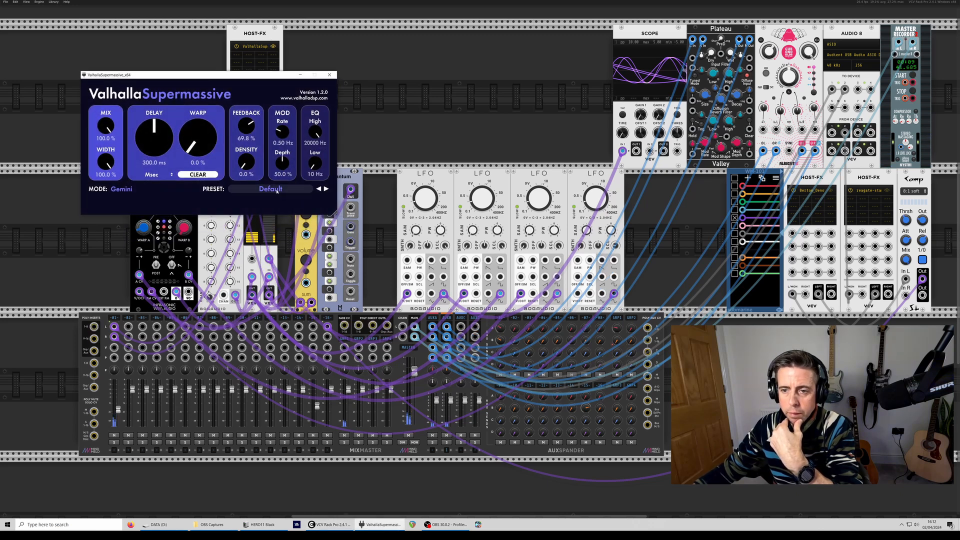
click(292, 190)
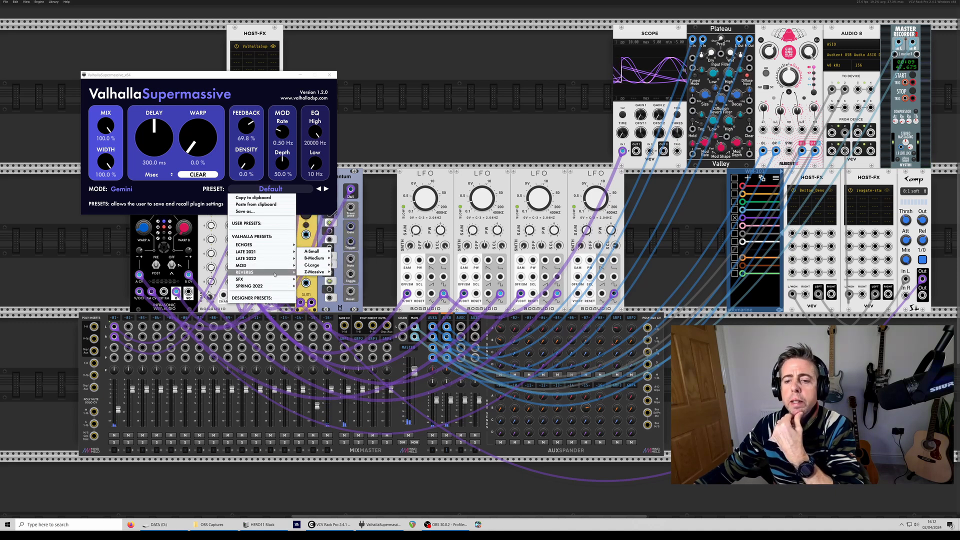
mouse_move(313, 274)
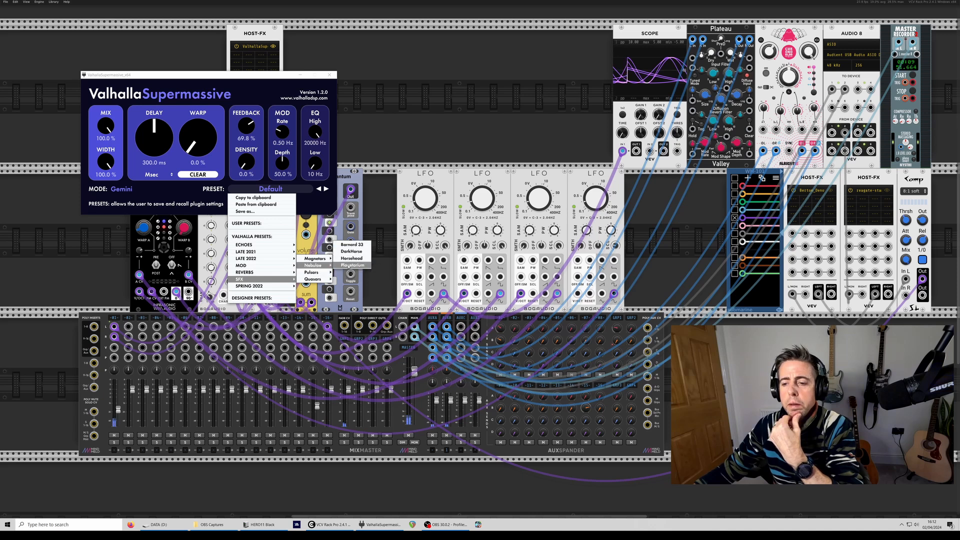
click(351, 264)
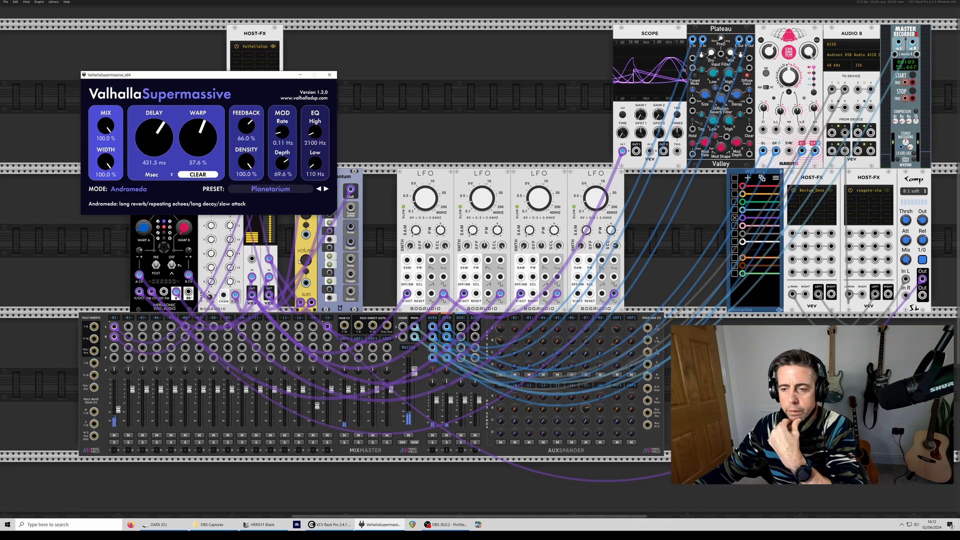
- Raise the spread module's volume and move the ValhallaSupermassive window into the empty space between its Host-FX and the Scope
drag(305, 261, 305, 245)
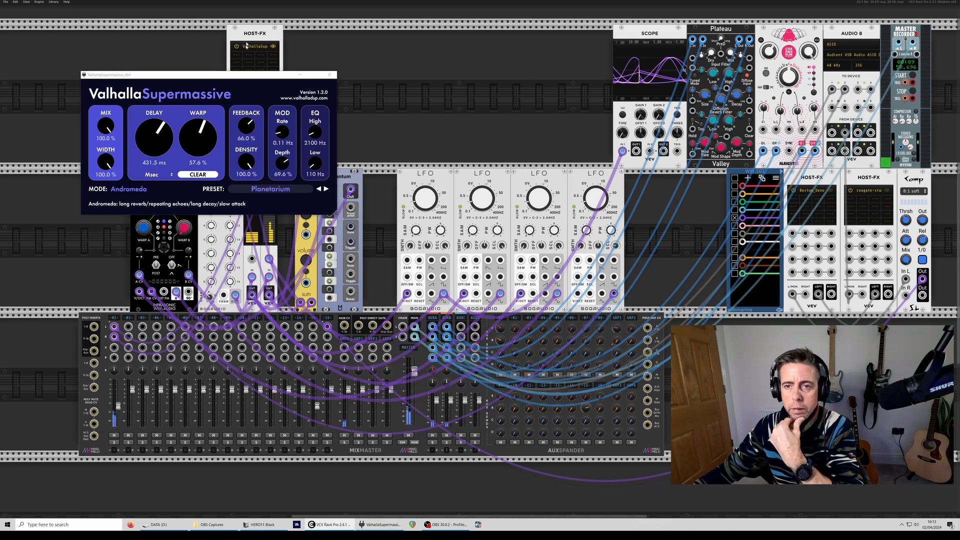
drag(235, 74, 478, 25)
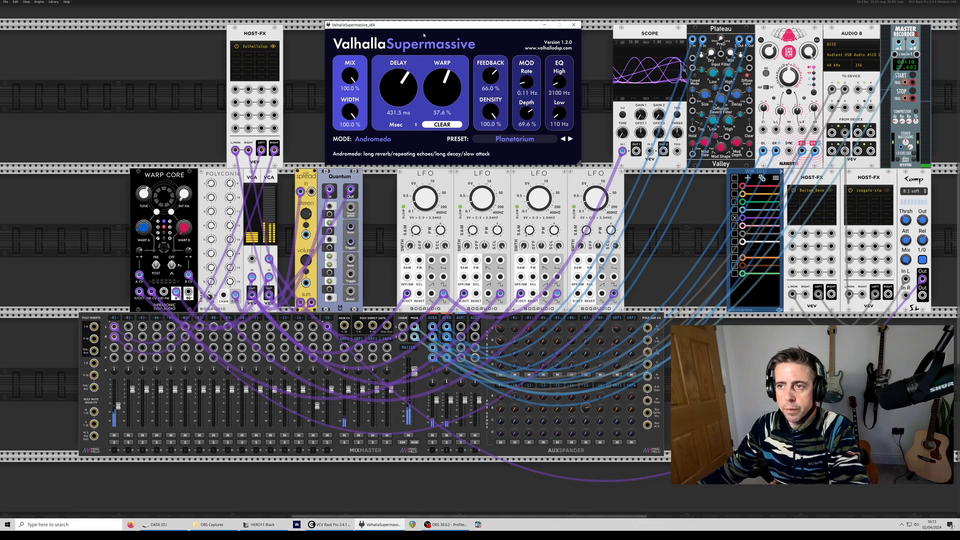
drag(421, 27, 442, 26)
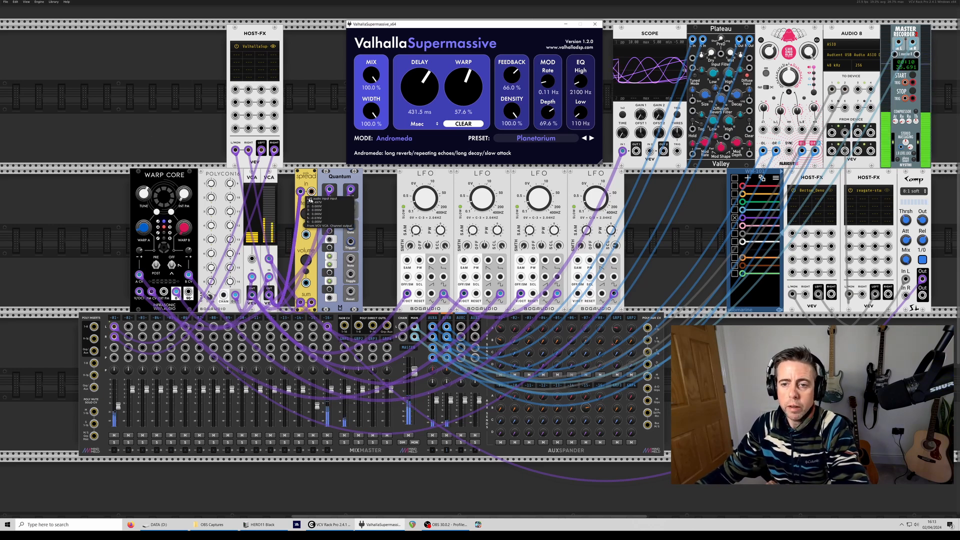
- Search the module library for twist, add Surge XT's Twist VCO beside Warp Core and mute mixer channel 1
right_click(91, 197)
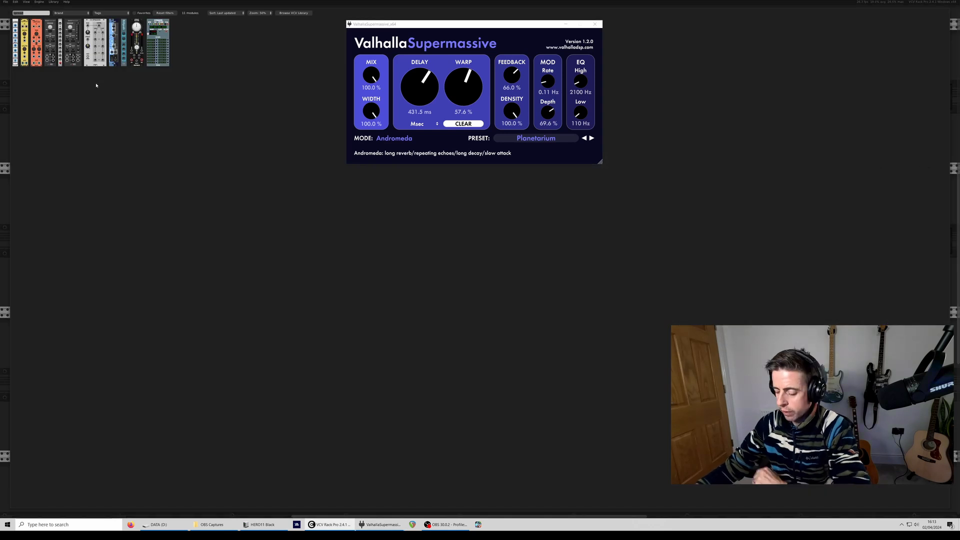
key(BackSpace)
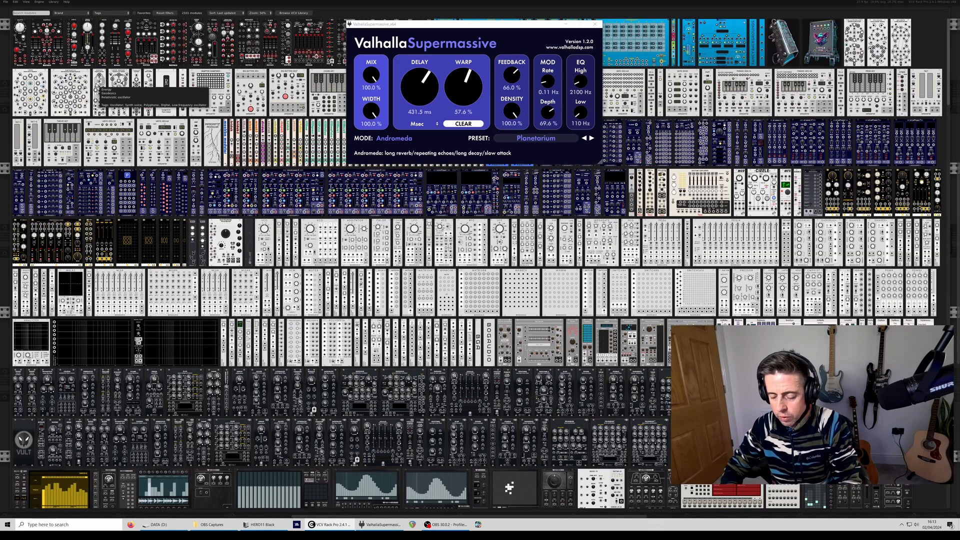
text(twist)
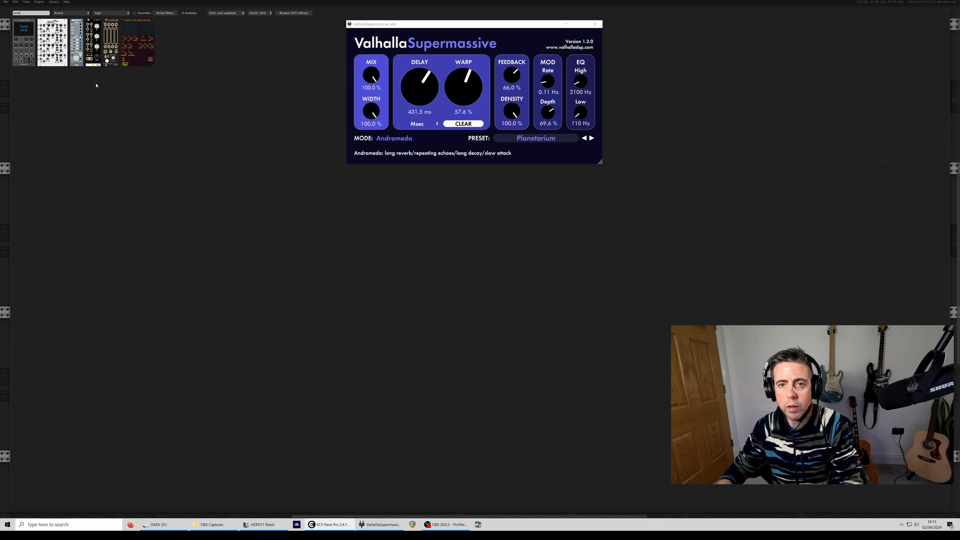
click(22, 20)
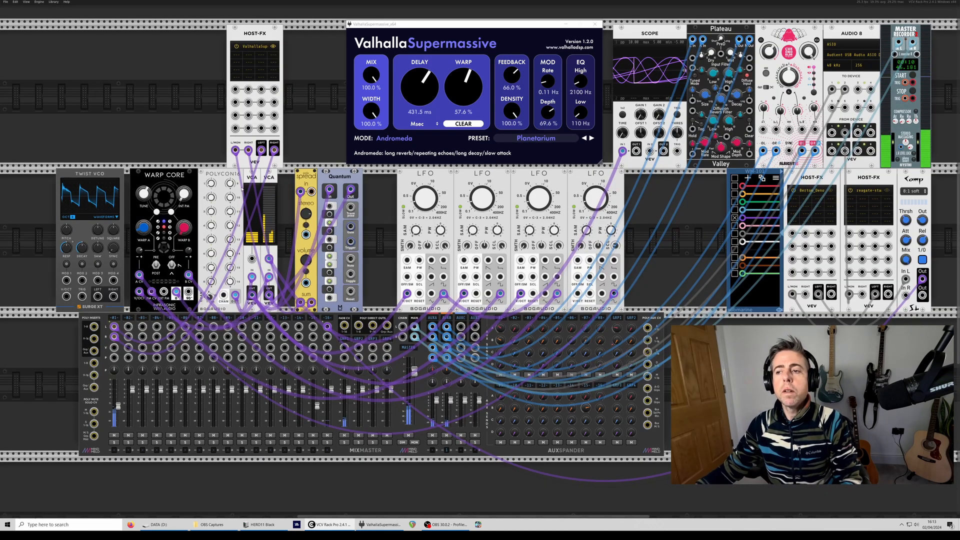
click(114, 435)
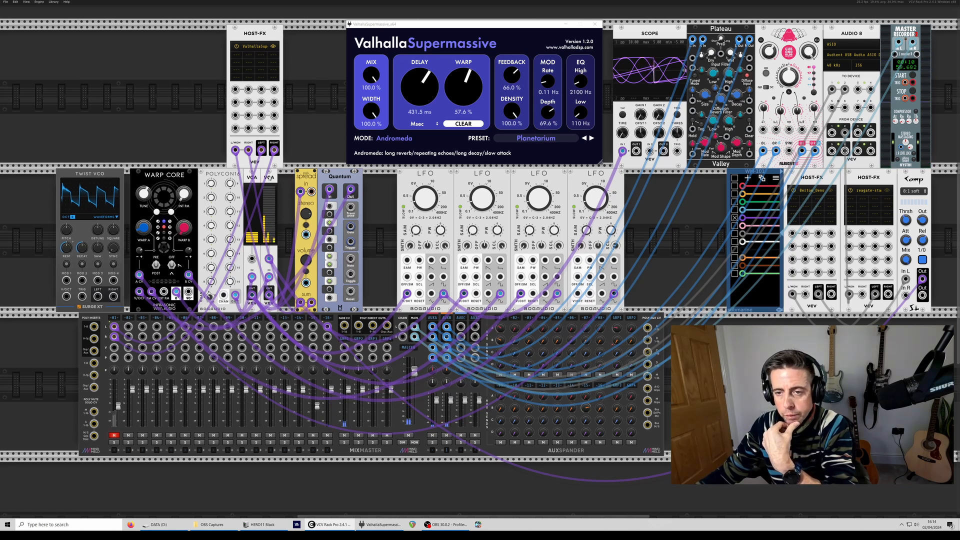
- Separate the two VCAs, duplicate Polycon16 with its adjacent VCA and place the copies in the row above Twist VCO
drag(270, 177, 287, 177)
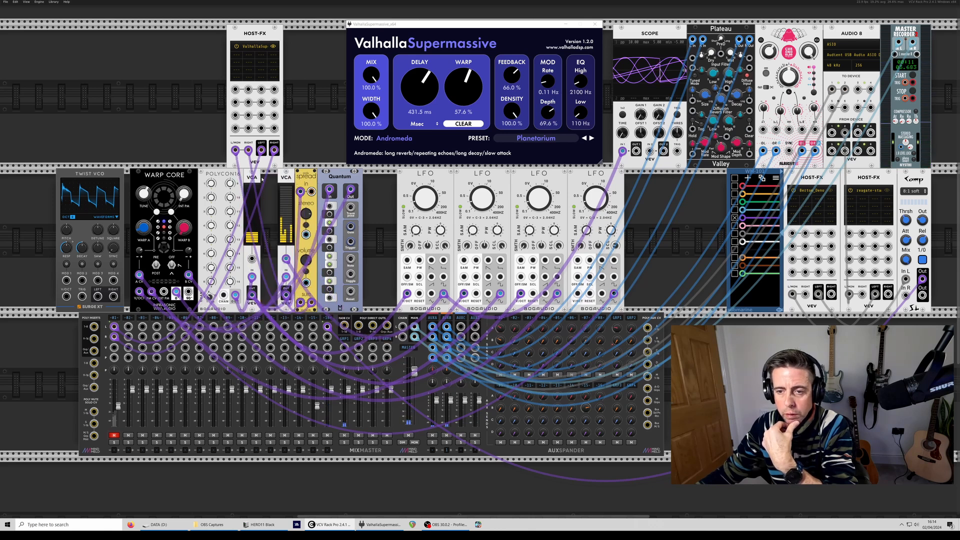
drag(270, 180, 222, 183)
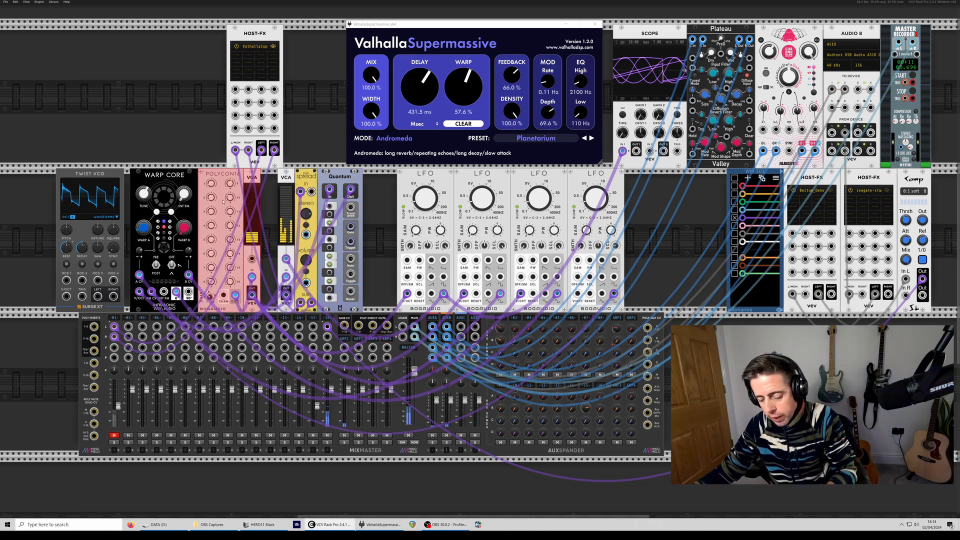
key(ctrl+d)
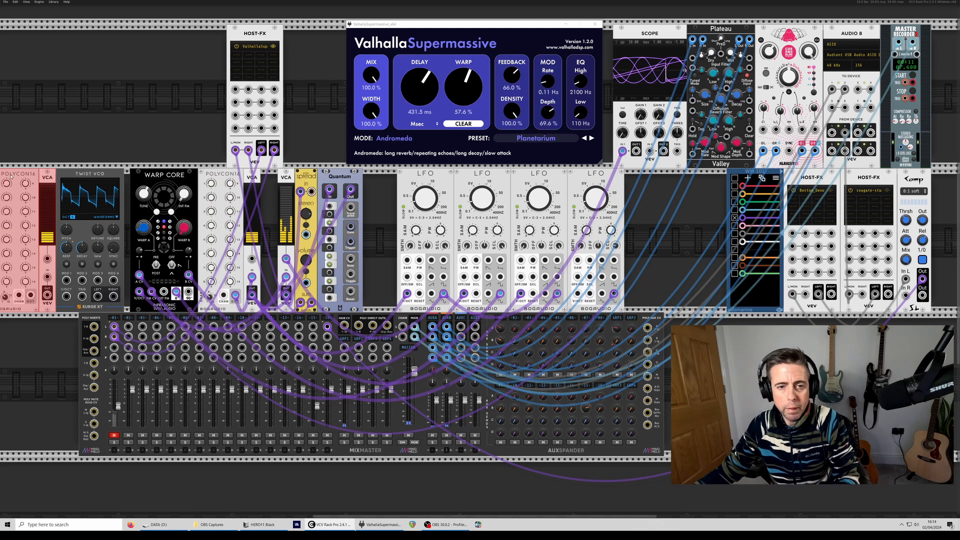
drag(11, 176, 67, 31)
click(196, 138)
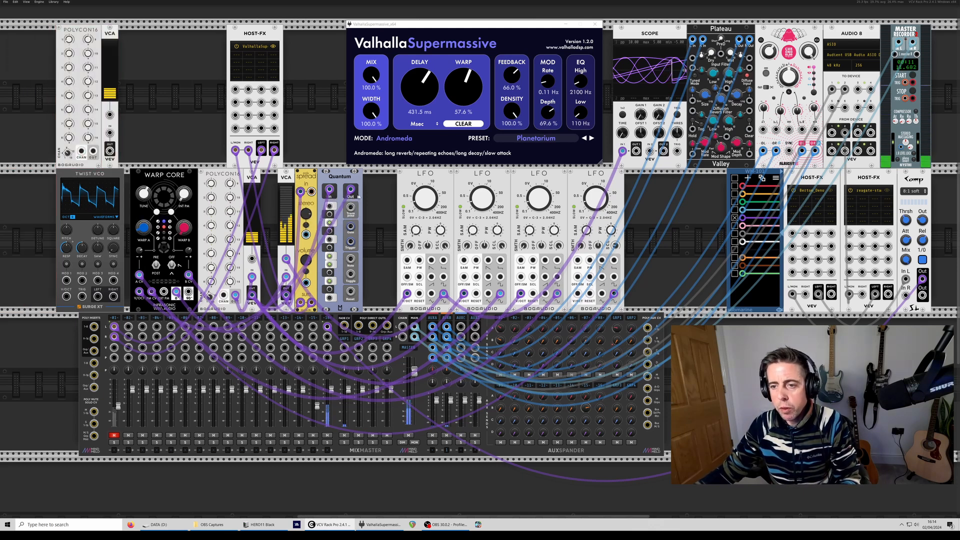
- Duplicate the Quantum quantizer and place the copy in the upper row beside the duplicated VCA
click(359, 214)
key(ctrl+d)
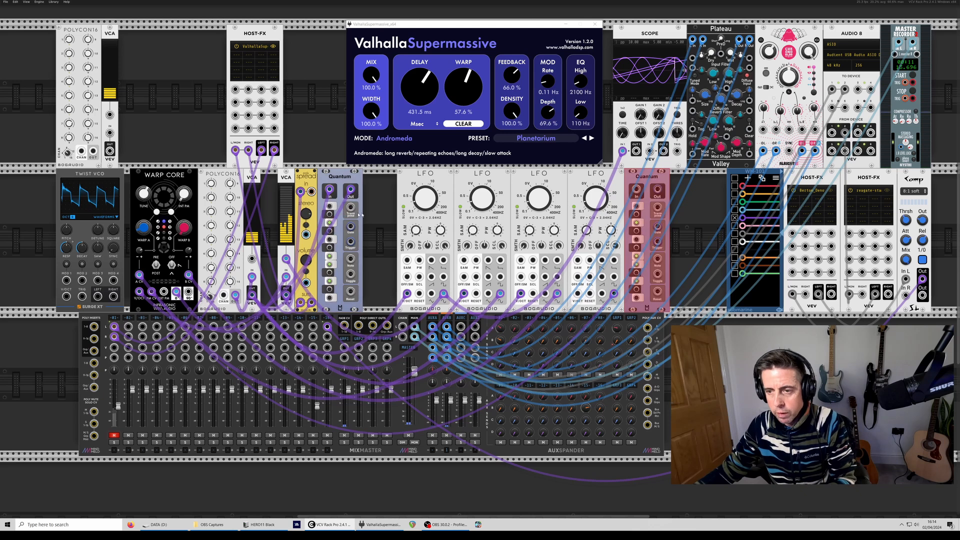
drag(637, 178, 153, 33)
click(203, 140)
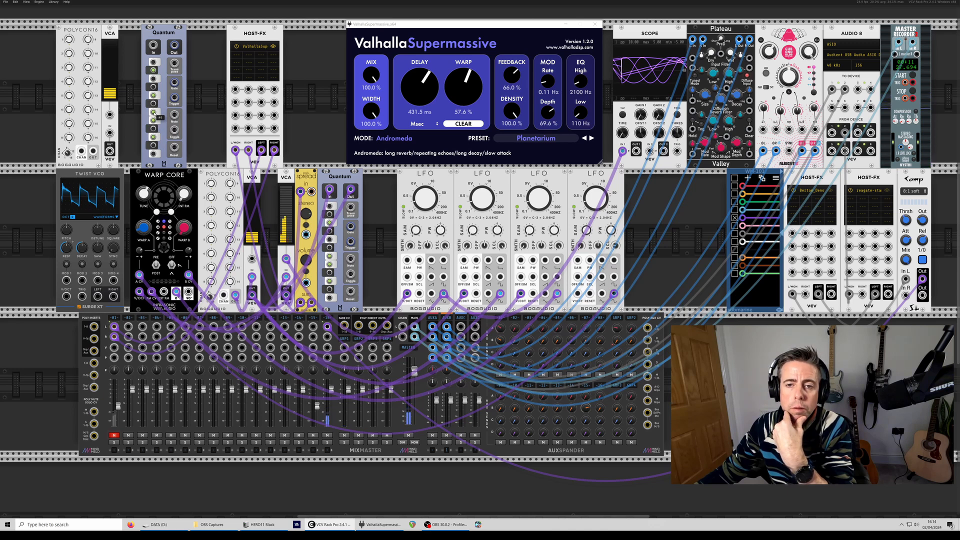
drag(164, 32, 31, 122)
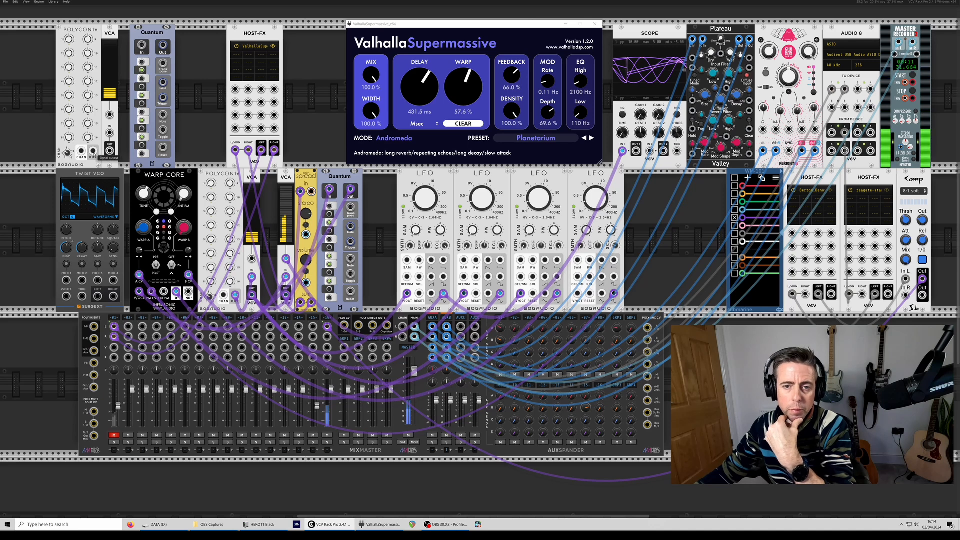
- Patch the duplicated Polycon16 through the copied VCA and Quantum into Twist VCO's V/Oct input
drag(93, 151, 110, 133)
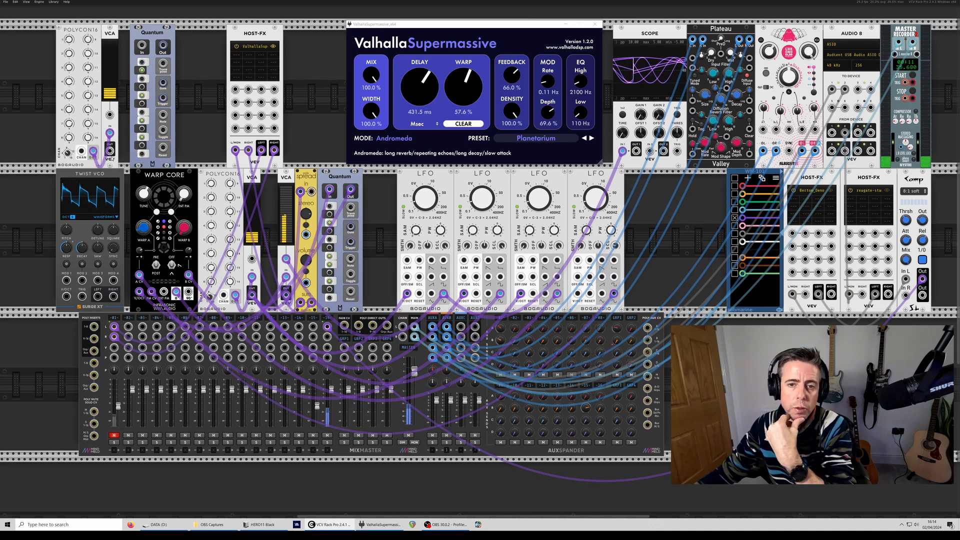
drag(110, 150, 66, 296)
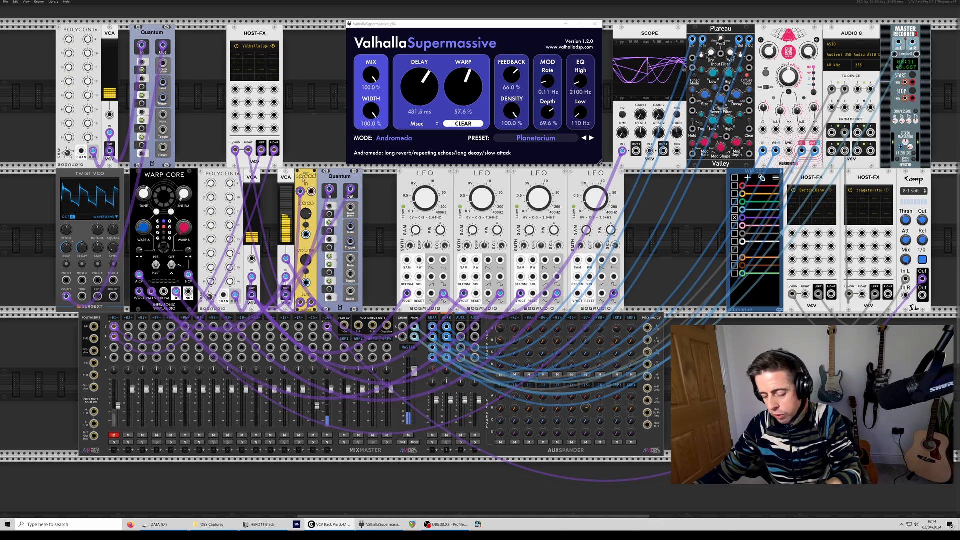
- Duplicate the spread module beside Twist VCO, route the oscillator through it into mixer channel 2 and lower that channel's fader
key(ctrl+d)
drag(320, 215, 125, 216)
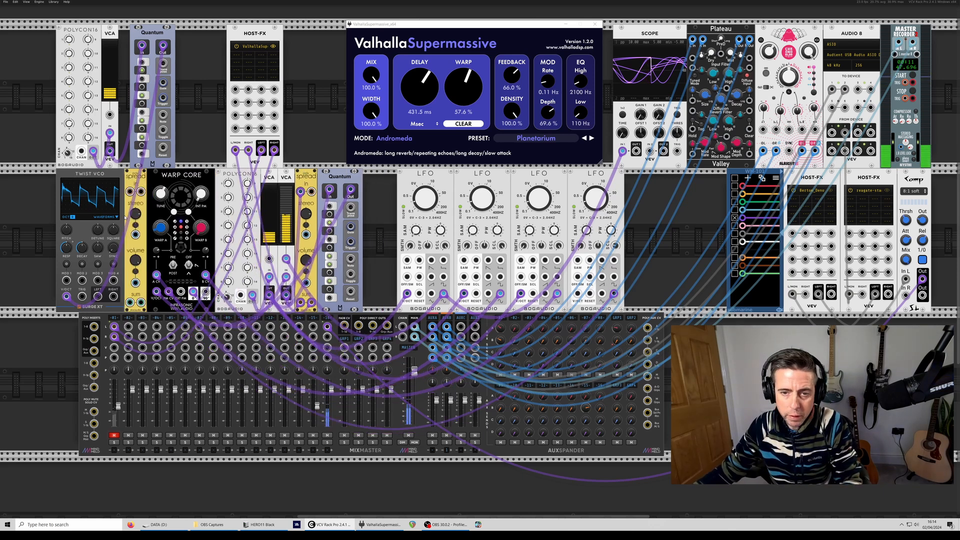
drag(131, 391, 132, 397)
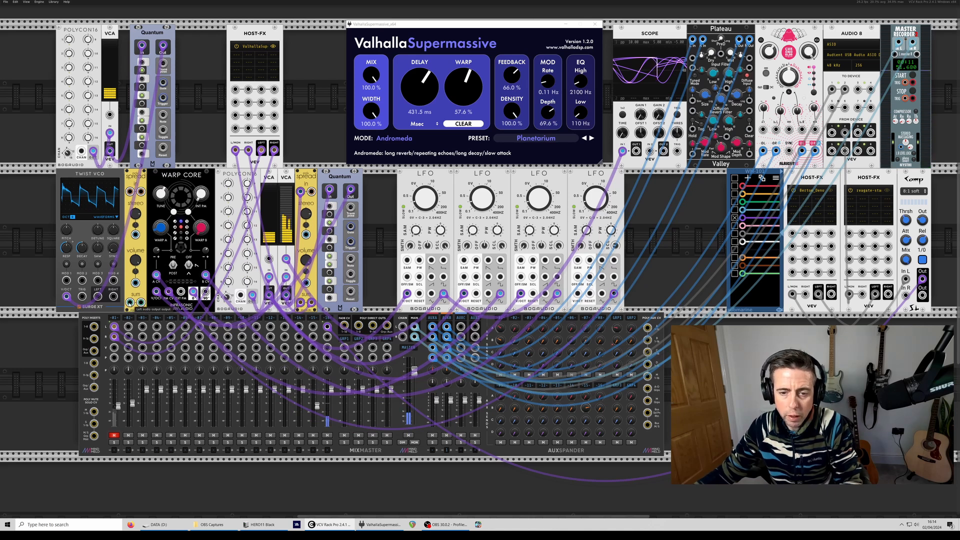
drag(130, 302, 128, 337)
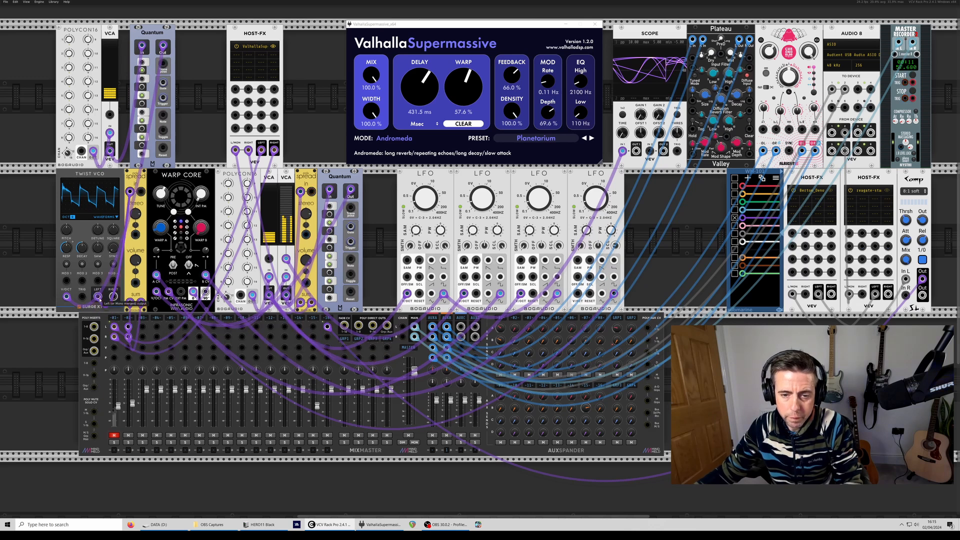
drag(131, 403, 132, 415)
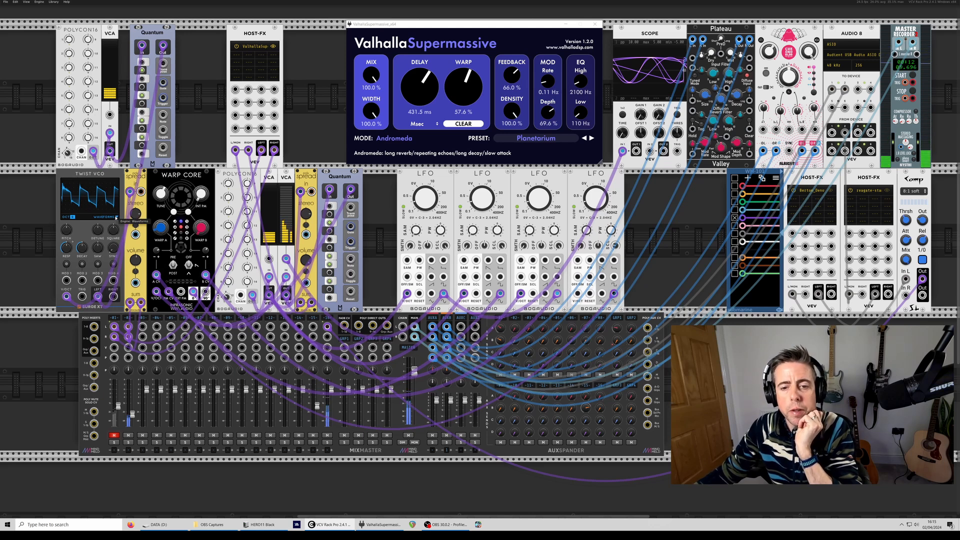
- Audition the Waveshaper engine in Twist VCO, switch to 2-Operator FM and adjust its Amount knob
click(115, 220)
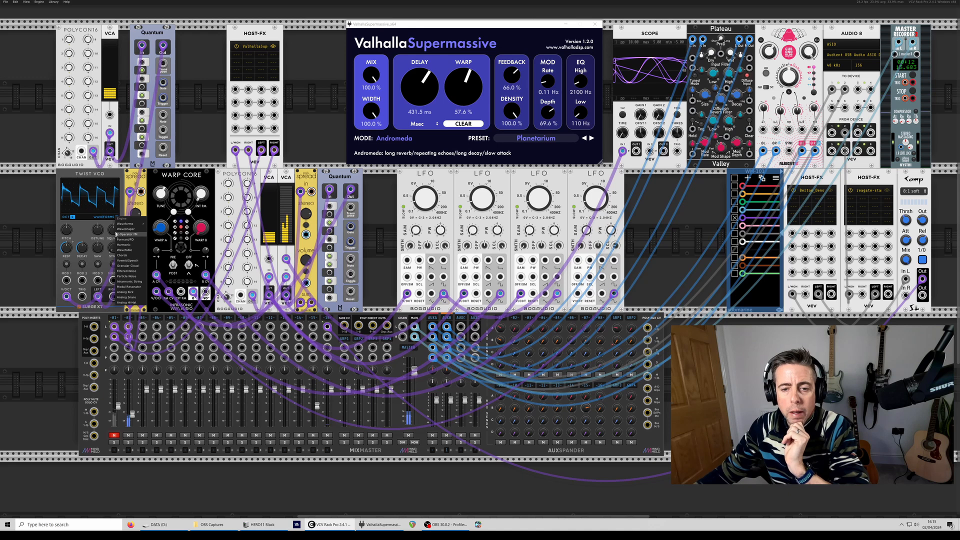
click(117, 229)
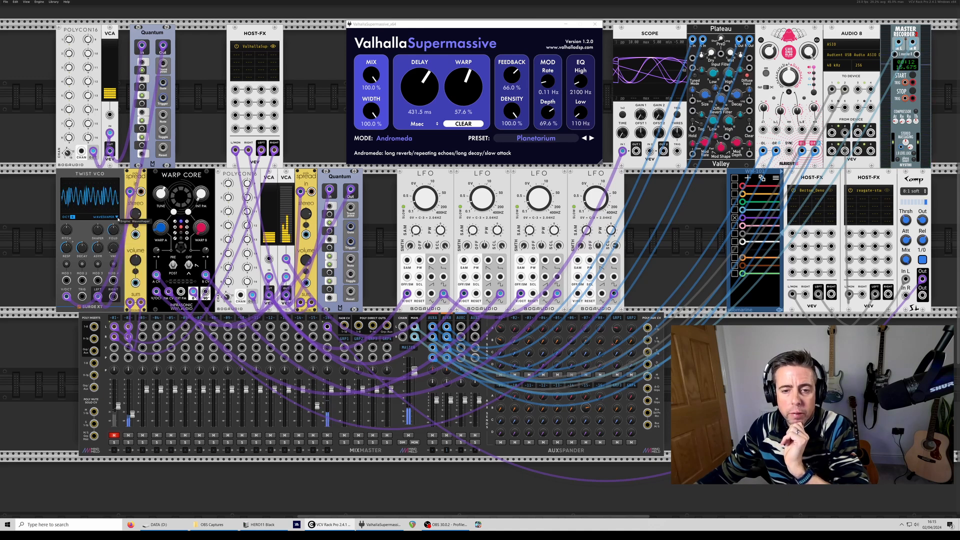
click(118, 219)
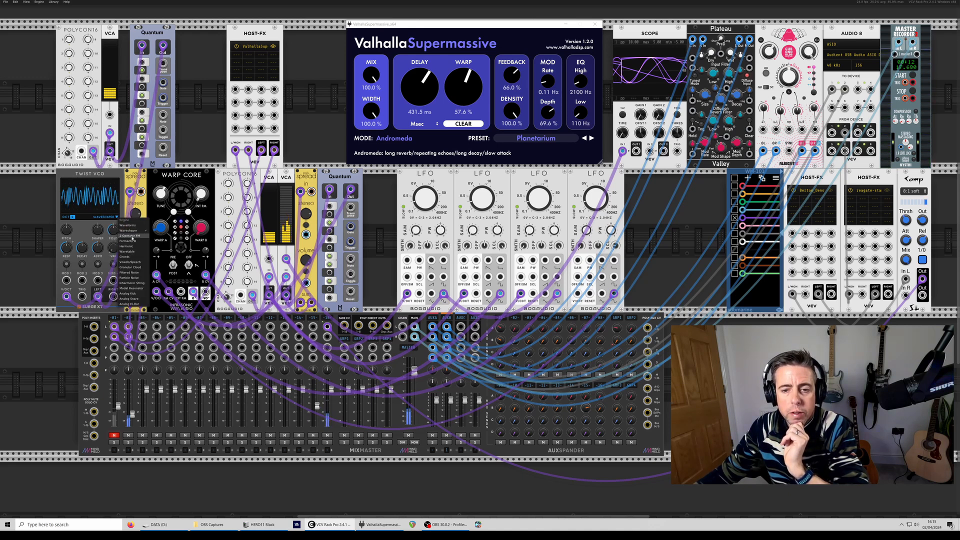
click(125, 237)
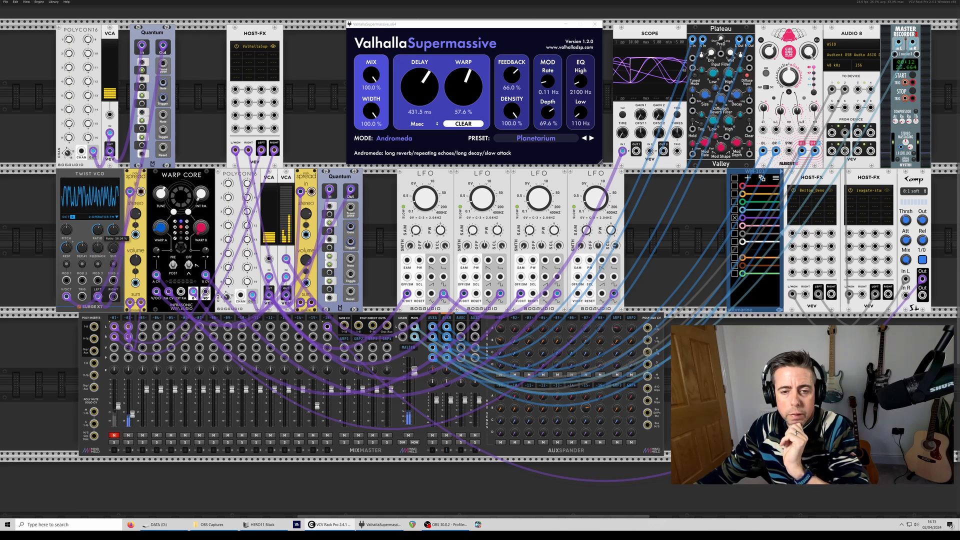
mouse_move(116, 232)
mouse_down()
mouse_move(115, 253)
mouse_move(116, 241)
mouse_up()
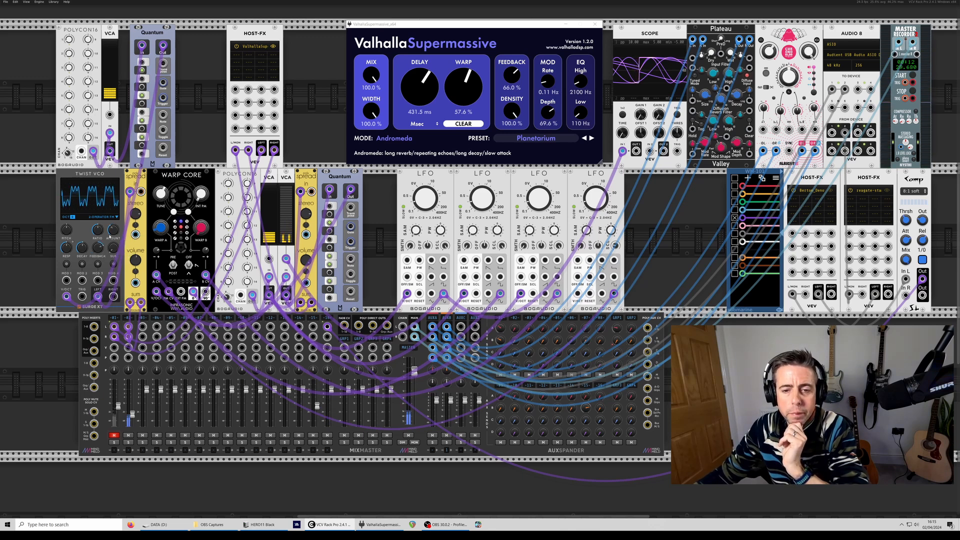
mouse_move(114, 230)
mouse_down()
mouse_move(114, 215)
mouse_move(114, 229)
mouse_up()
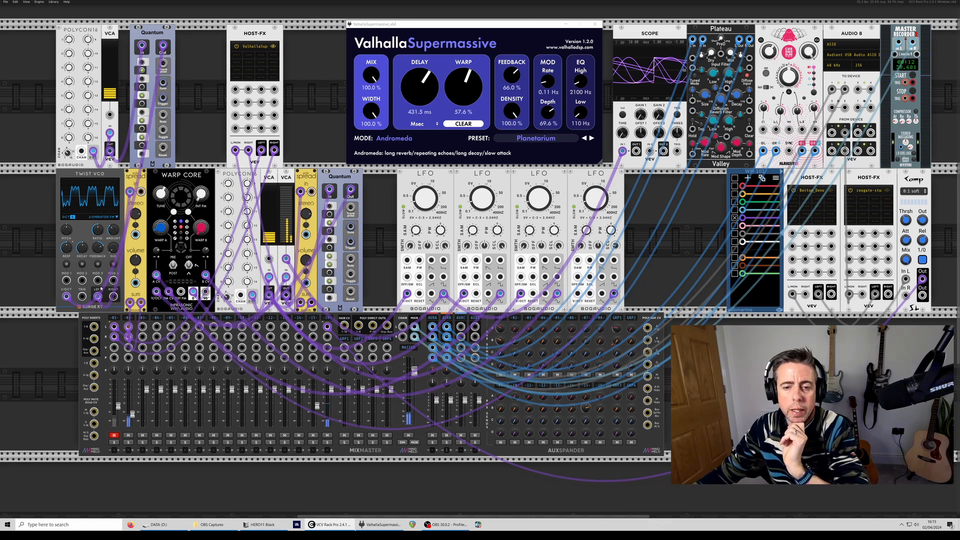
- Modulate Twist VCO's Amount from the first LFO through the Mod 1 input, and mute mixer channel 2
drag(67, 281, 442, 298)
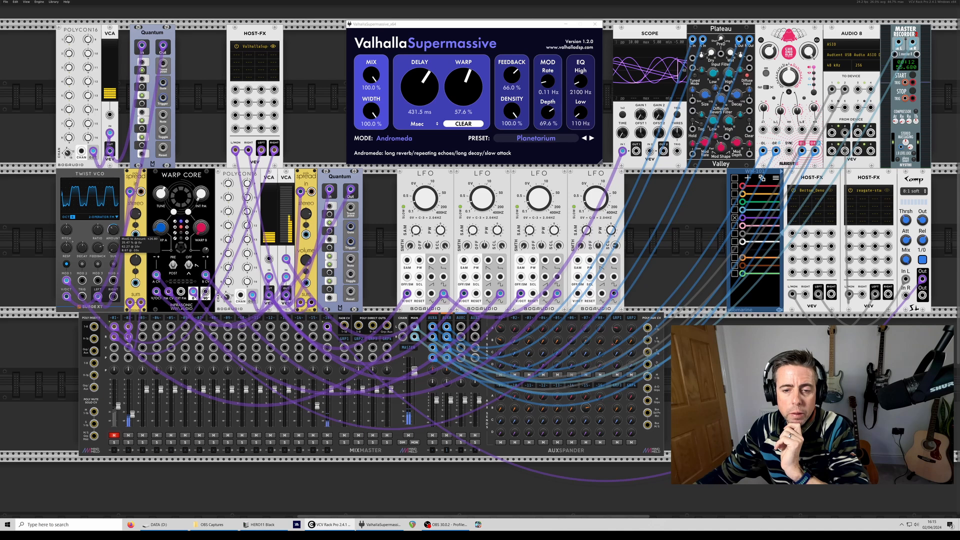
drag(114, 230, 114, 227)
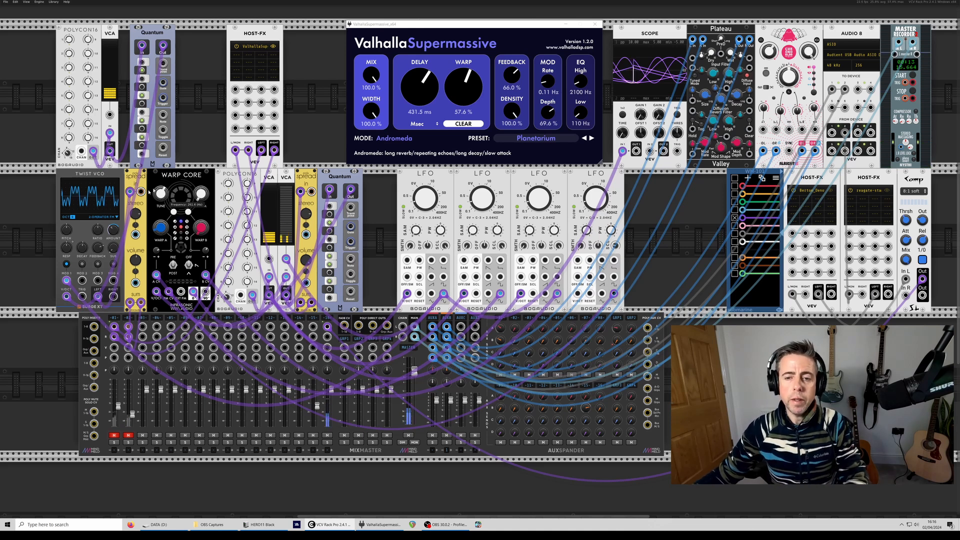
- Search the module library for lfo and add the VCV LFO between the duplicated Quantum and the ValhallaSupermassive Host-FX
right_click(187, 76)
text(lfo)
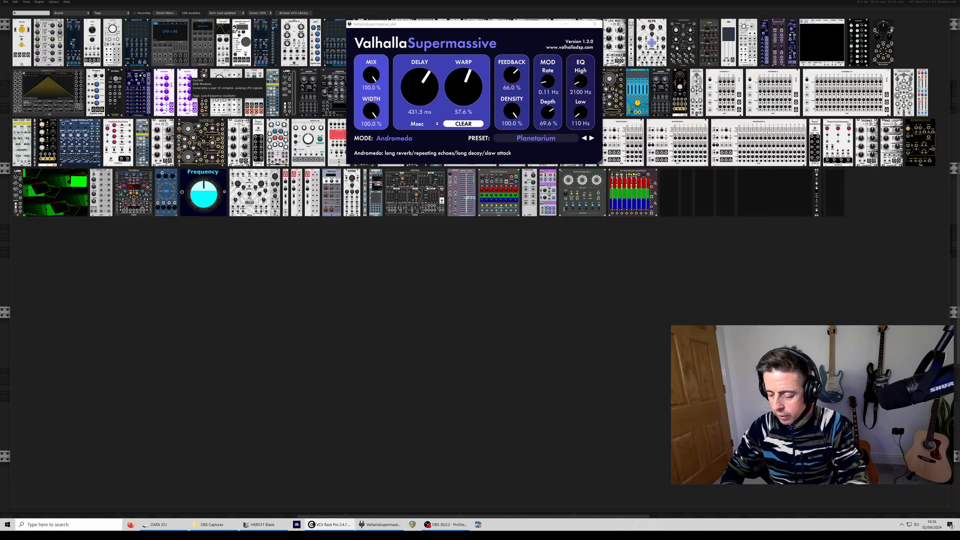
click(90, 49)
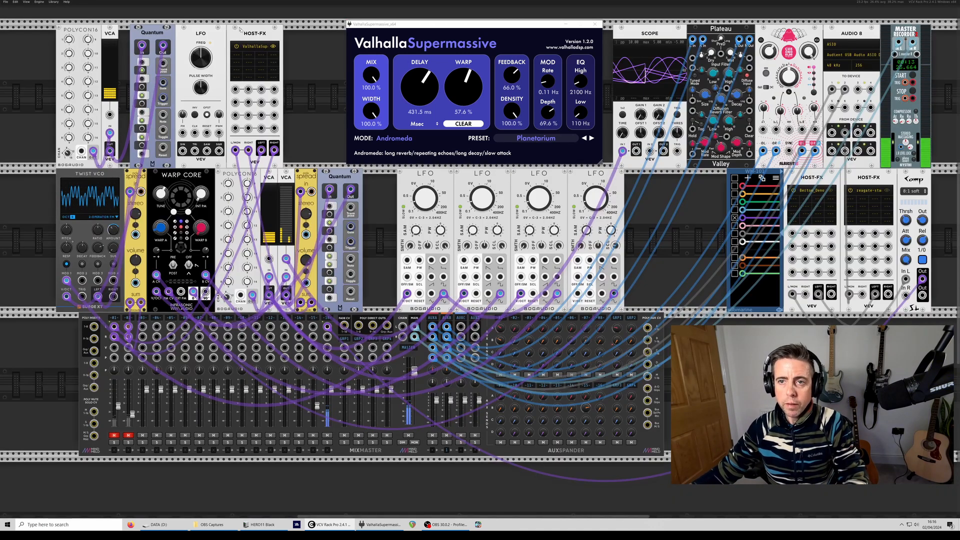
- Search the module library for offset, add the Offset module between the VCV LFO and Host-FX, and edit its Scale value
drag(254, 35, 294, 35)
right_click(239, 72)
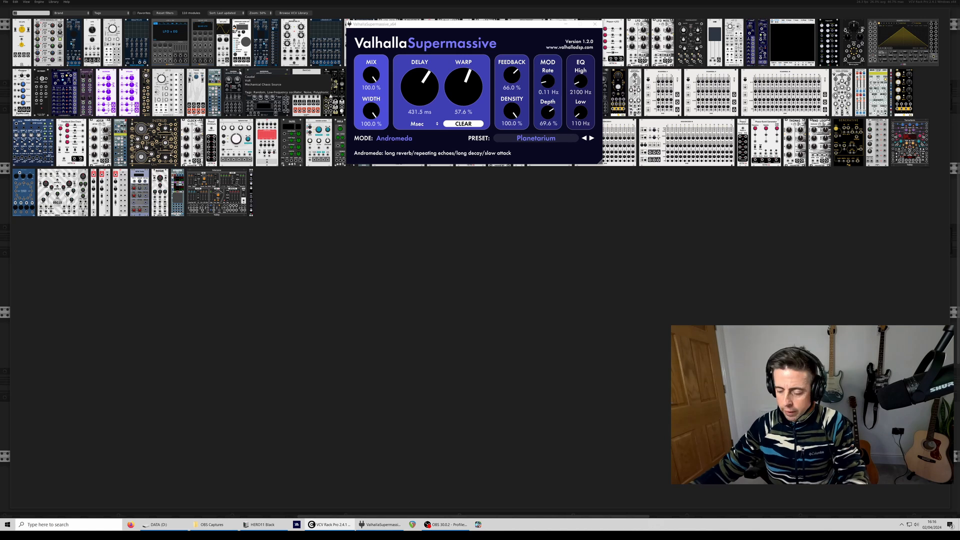
text(offset)
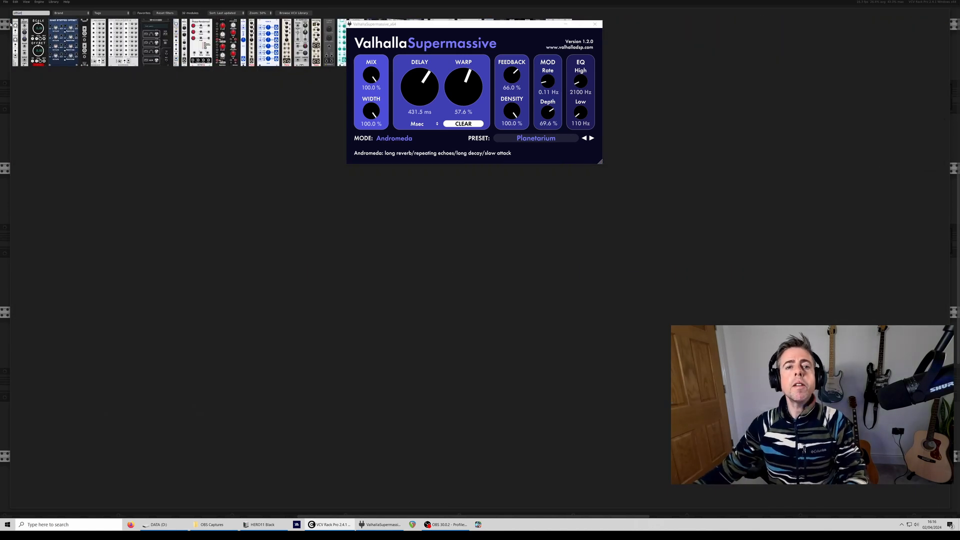
click(24, 35)
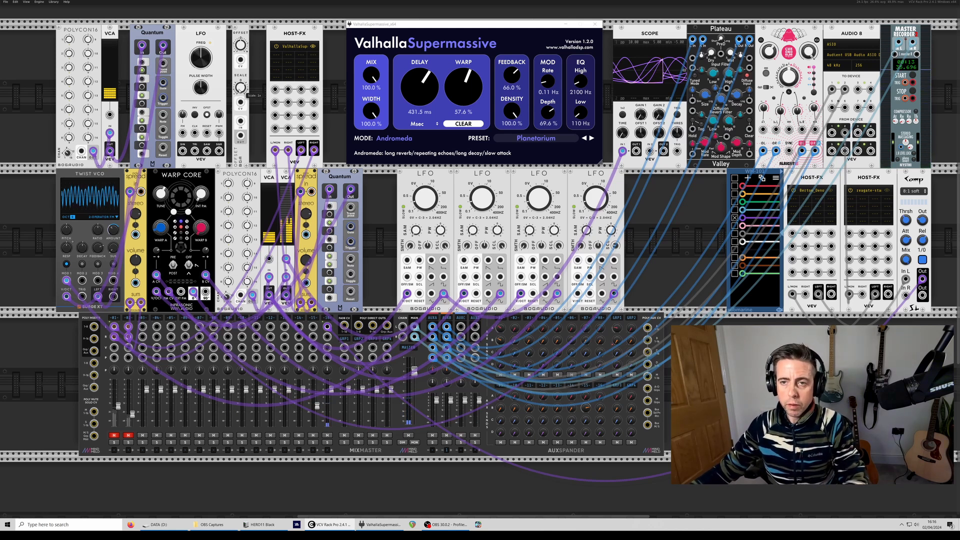
right_click(240, 89)
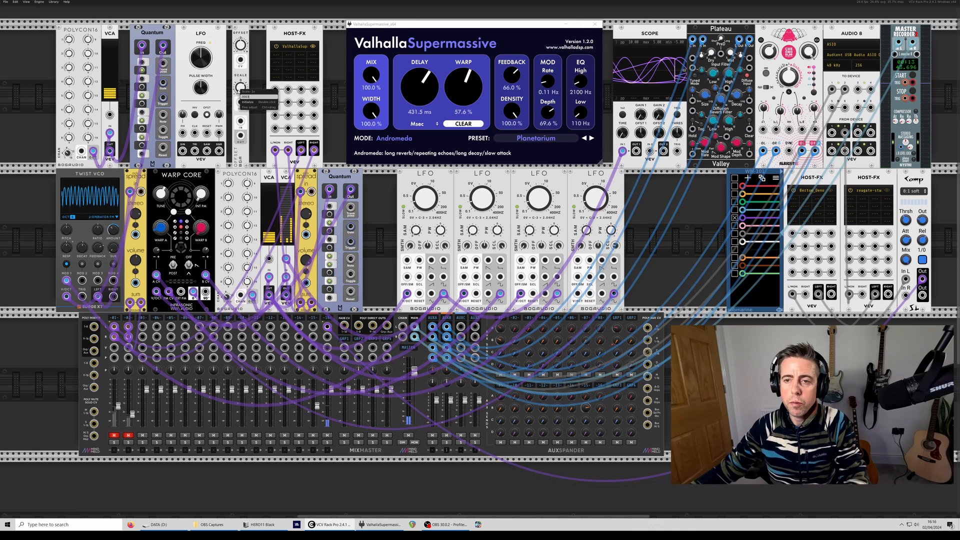
key(Return)
key(Return)
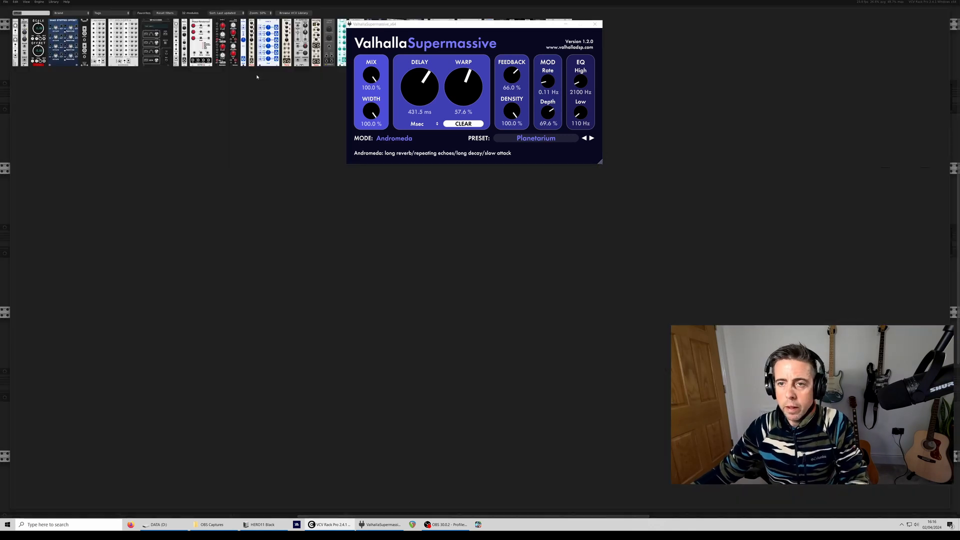
- Search the module library for multiples and place the multiples module between Offset and the ValhallaSupermassive Host-FX
text(multi)
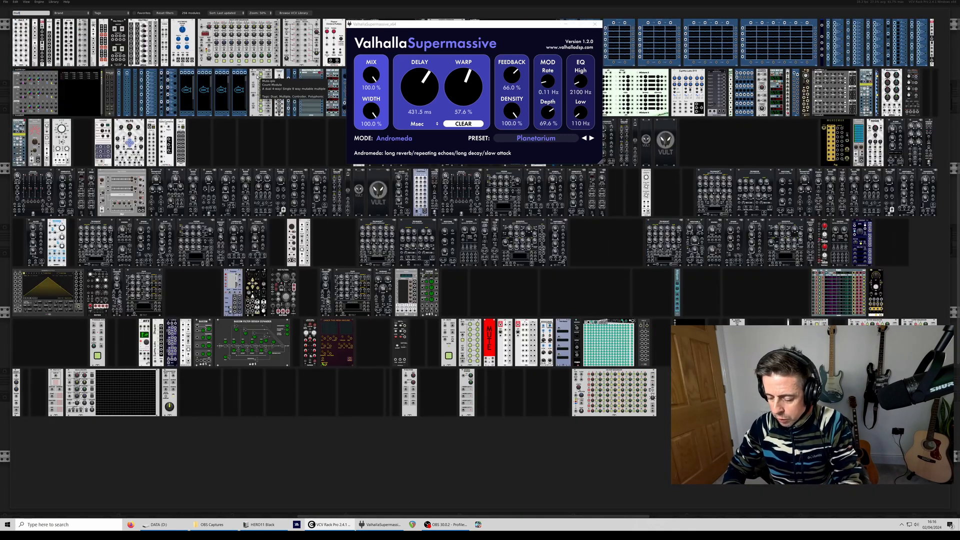
text(ples)
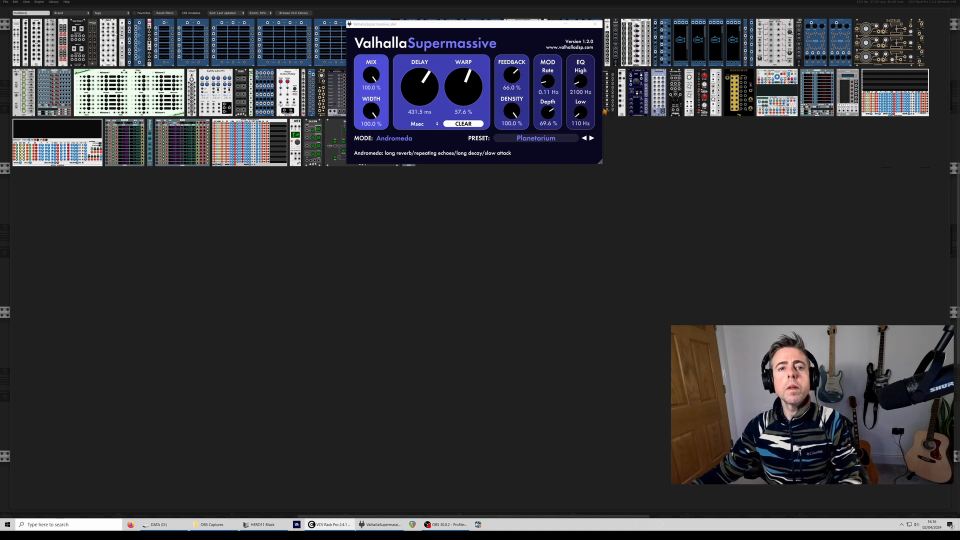
key(Escape)
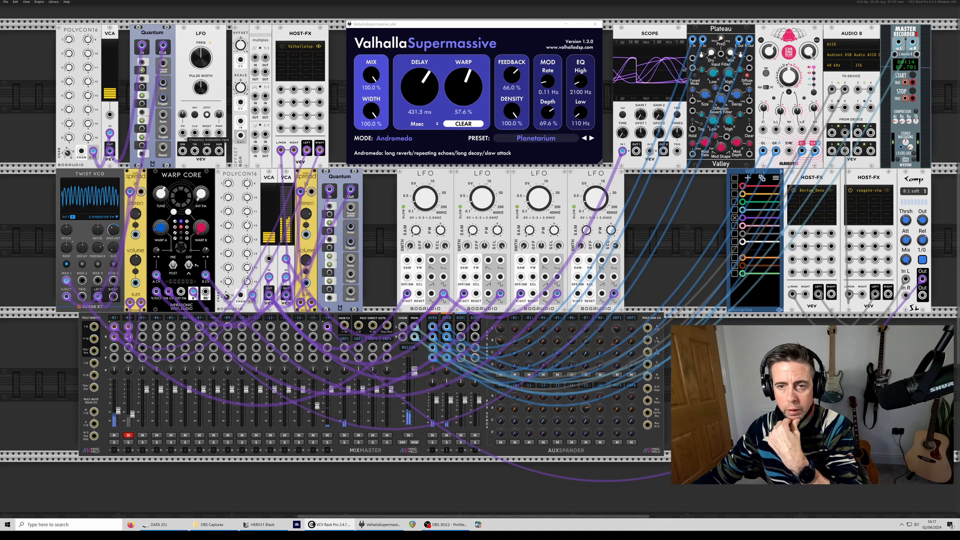
- Modulate the VCV LFO's frequency from the VCA beside Polycon16, and route the LFO to the Scope and through Offset into the multiples
drag(183, 133, 269, 296)
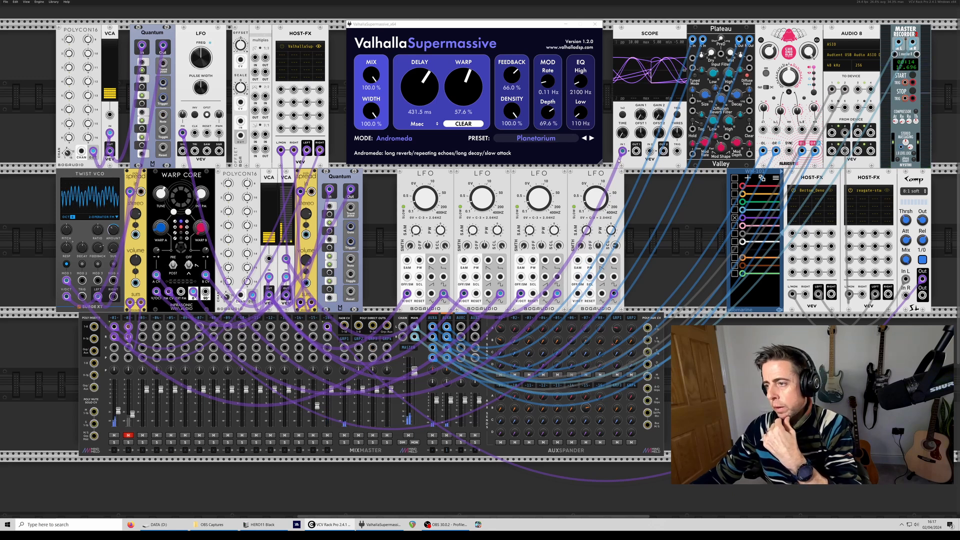
drag(623, 151, 195, 154)
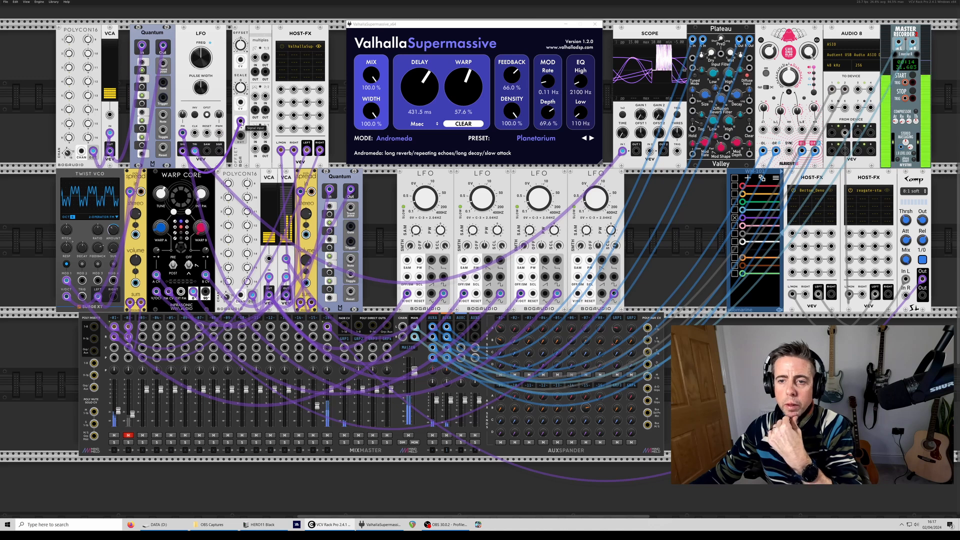
mouse_move(241, 135)
mouse_down()
mouse_move(255, 96)
mouse_move(241, 135)
mouse_up()
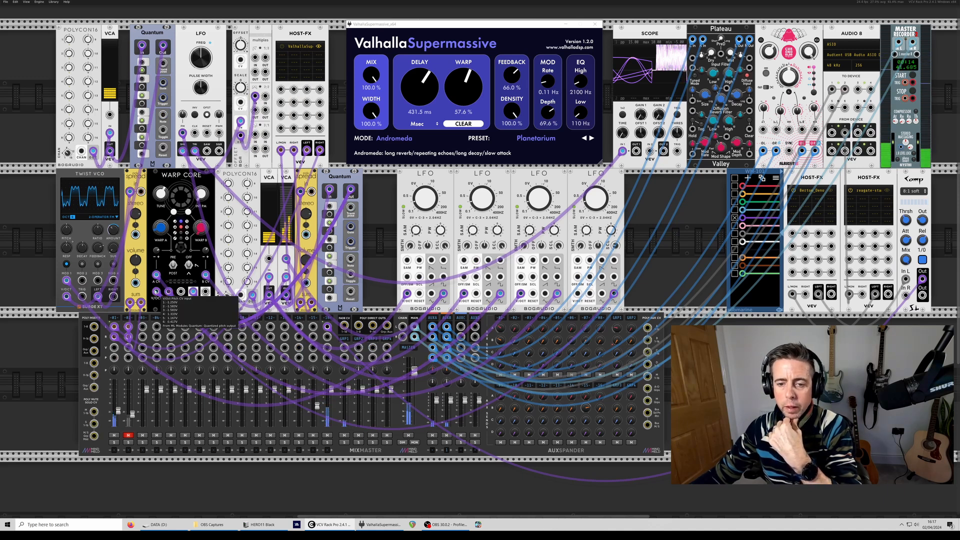
- Reroute Quantum's quantized pitch through the multiples into Warp Core's pitch input and fine-tune Offset's Scale amount
drag(156, 292, 266, 95)
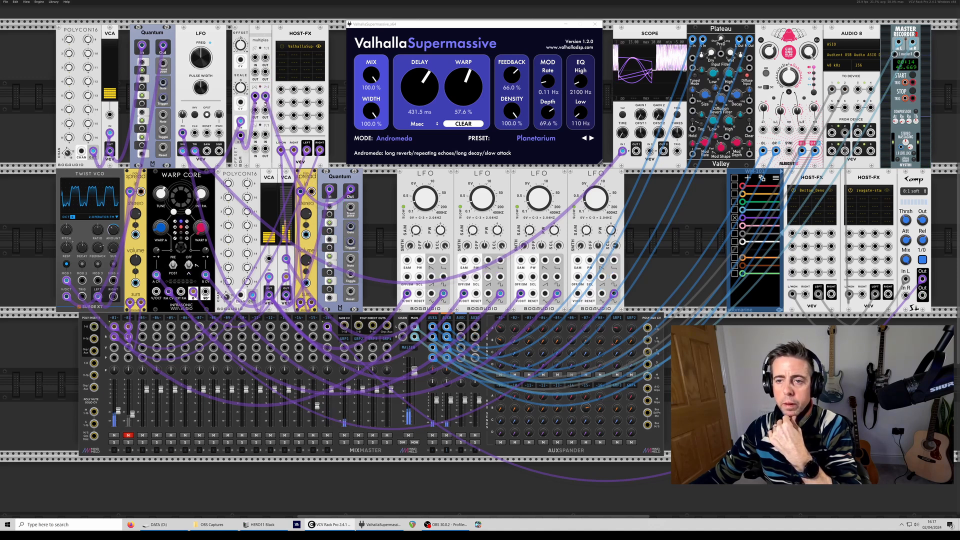
drag(255, 109, 156, 292)
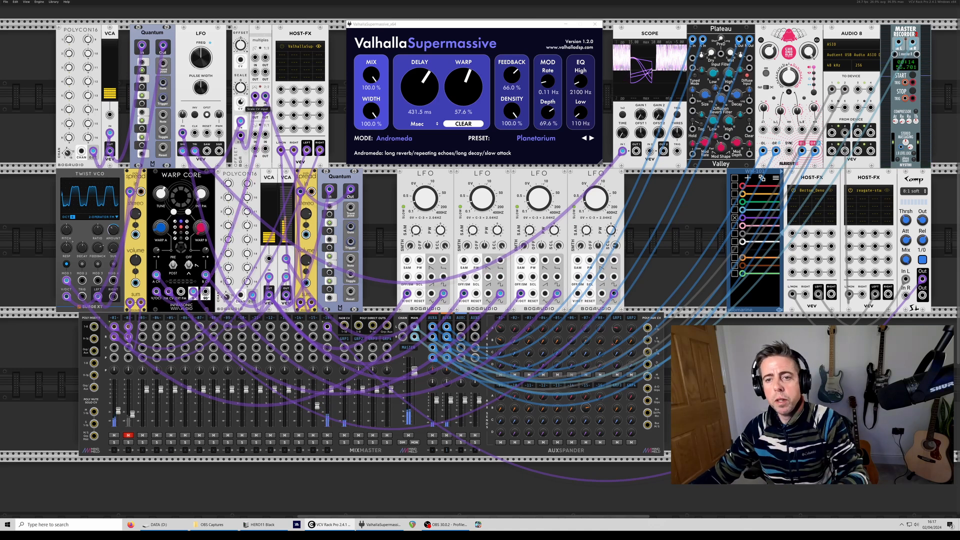
mouse_move(239, 87)
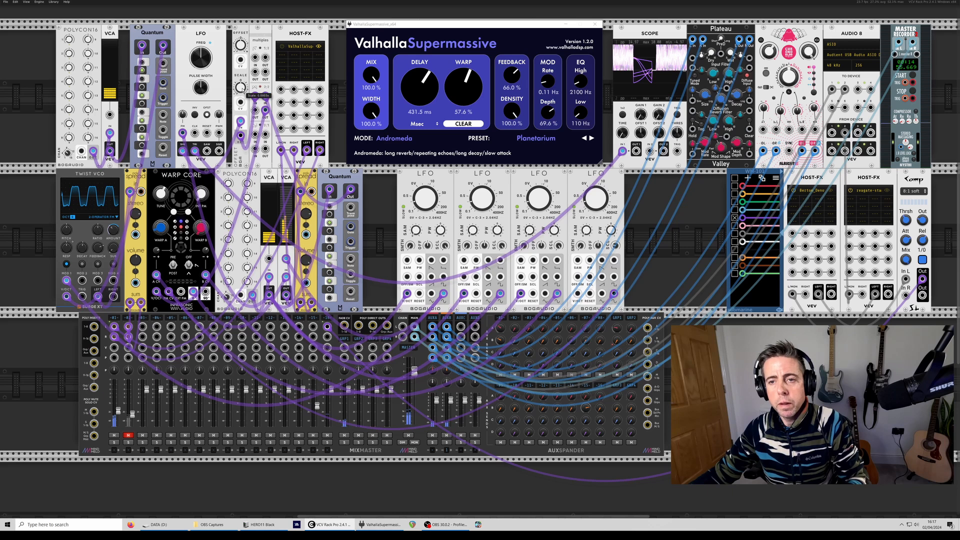
drag(239, 87, 240, 86)
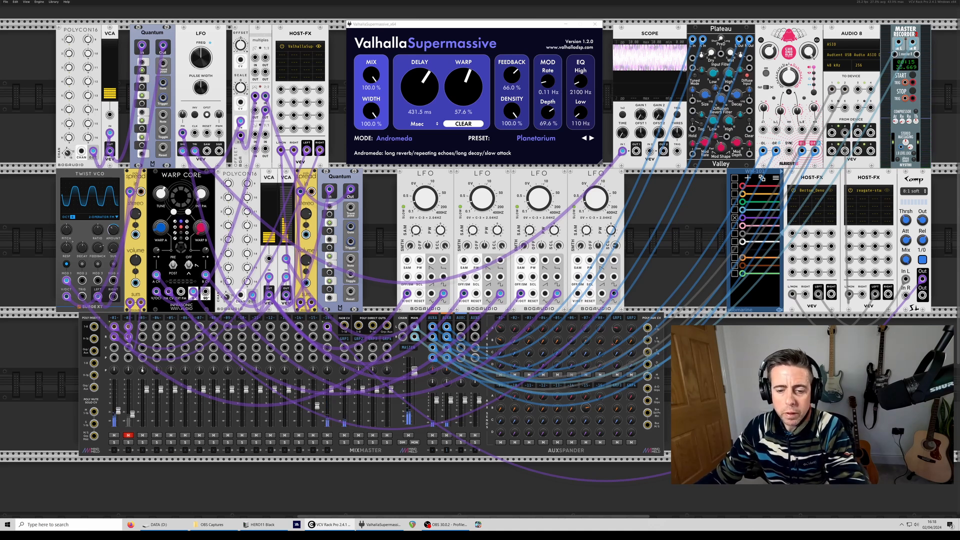
- Mute mixer channel 1, unmute channel 2, and patch the multiples into Twist VCO's Mod 2 input with its modulation assignment switched on
click(114, 435)
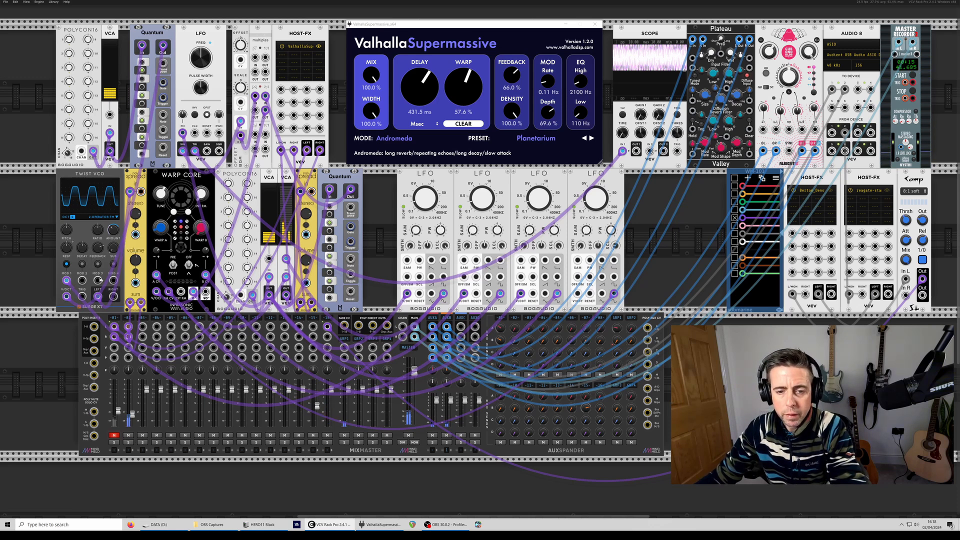
drag(82, 280, 268, 114)
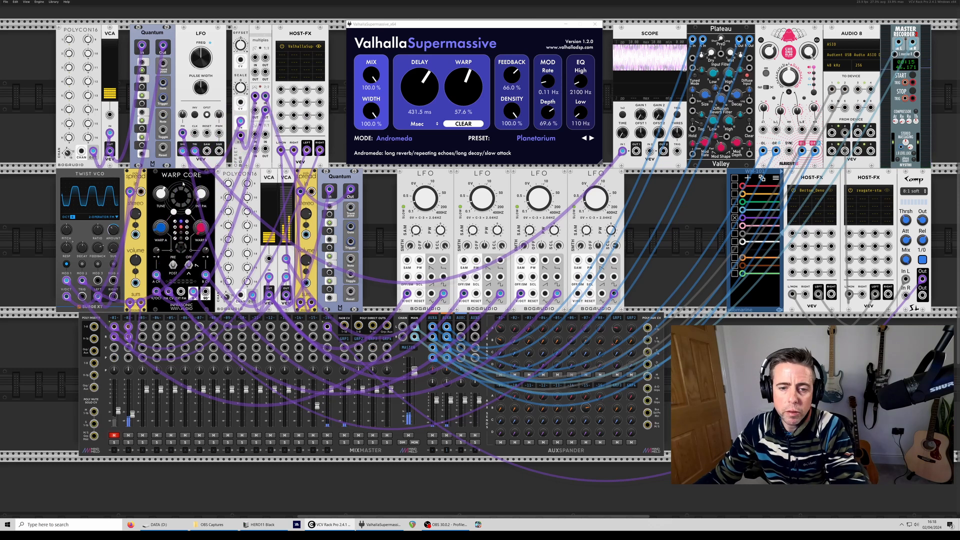
click(82, 265)
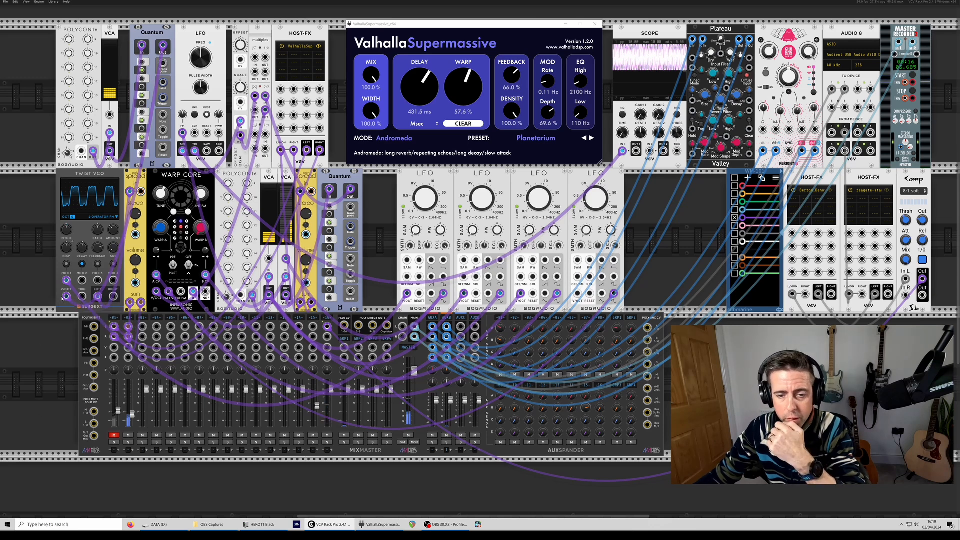
- Combine Quantum's quantized pitch and the scaled LFO in the second multiples section and feed it to Twist VCO's pitch input
drag(65, 297, 255, 135)
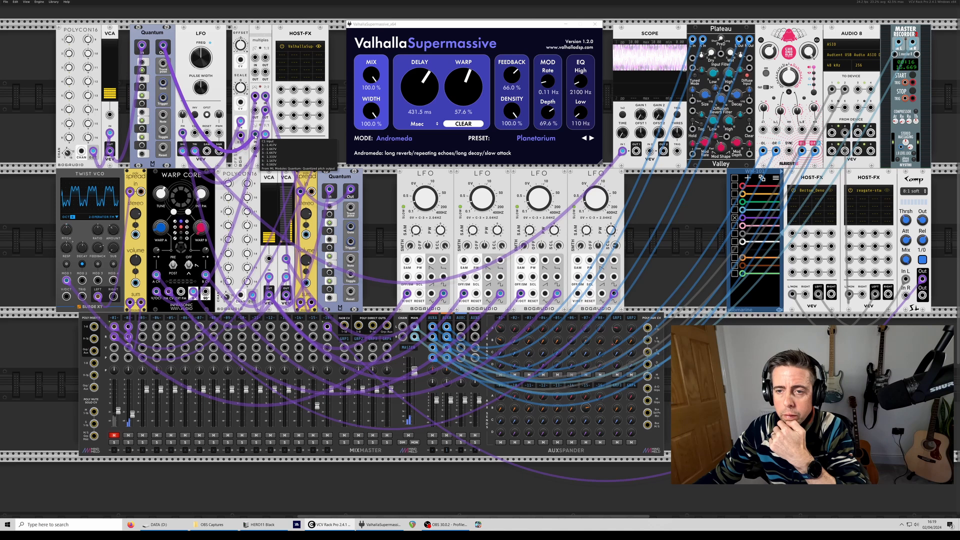
drag(265, 134, 250, 157)
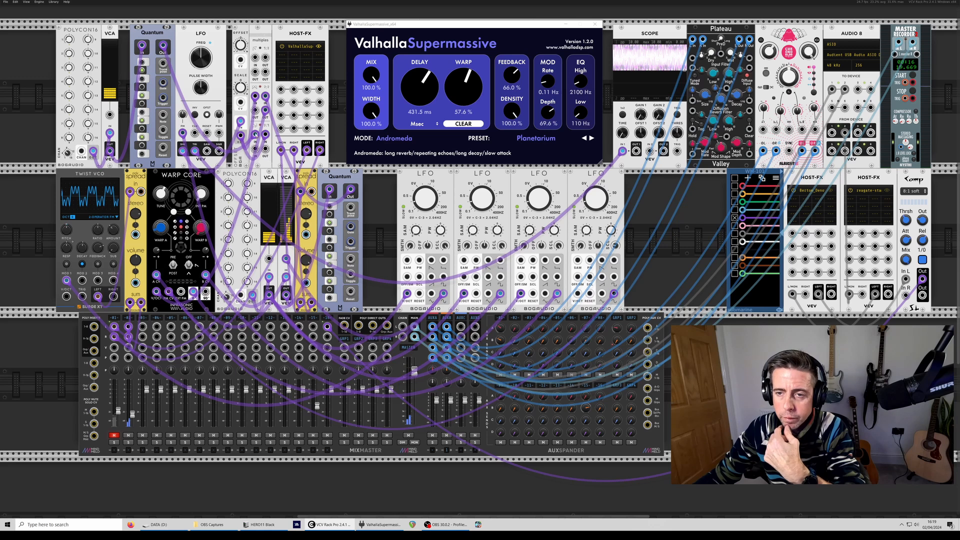
drag(255, 146, 66, 296)
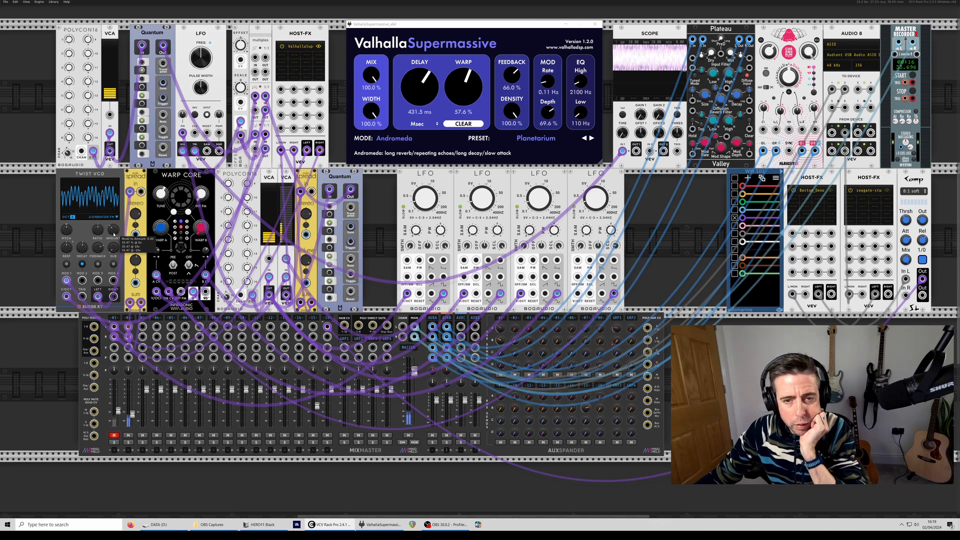
- Open Twist VCO's octave shift and module options, and adjust its oscillator drift
right_click(79, 218)
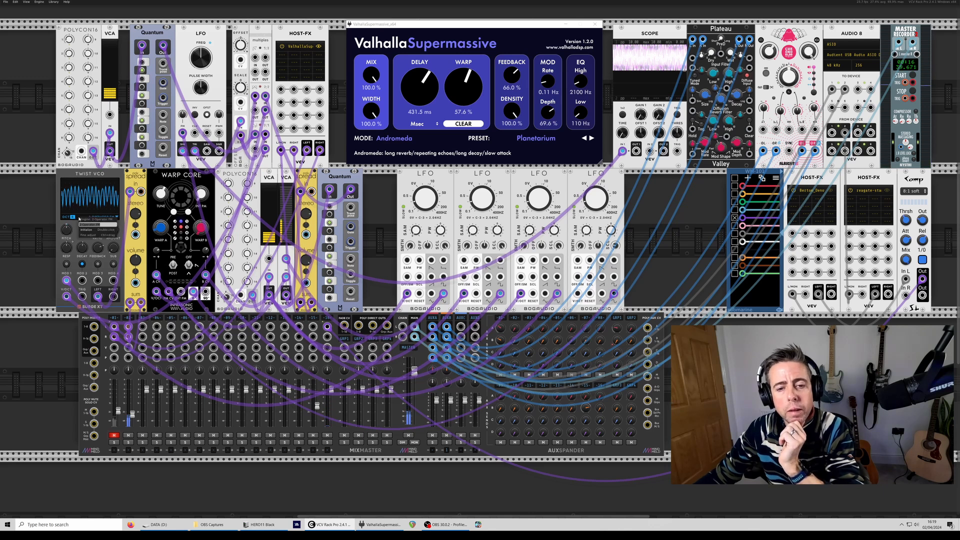
click(76, 210)
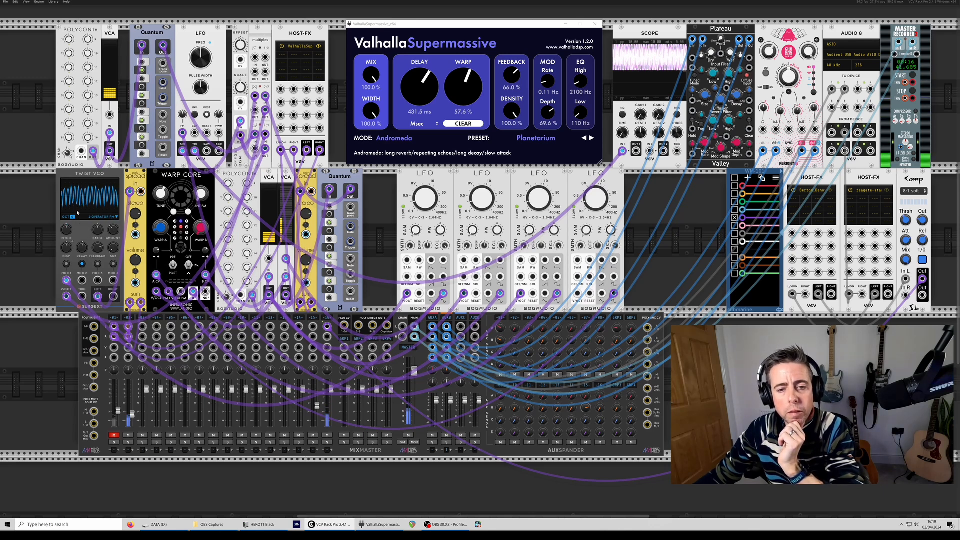
right_click(76, 227)
drag(85, 302, 90, 302)
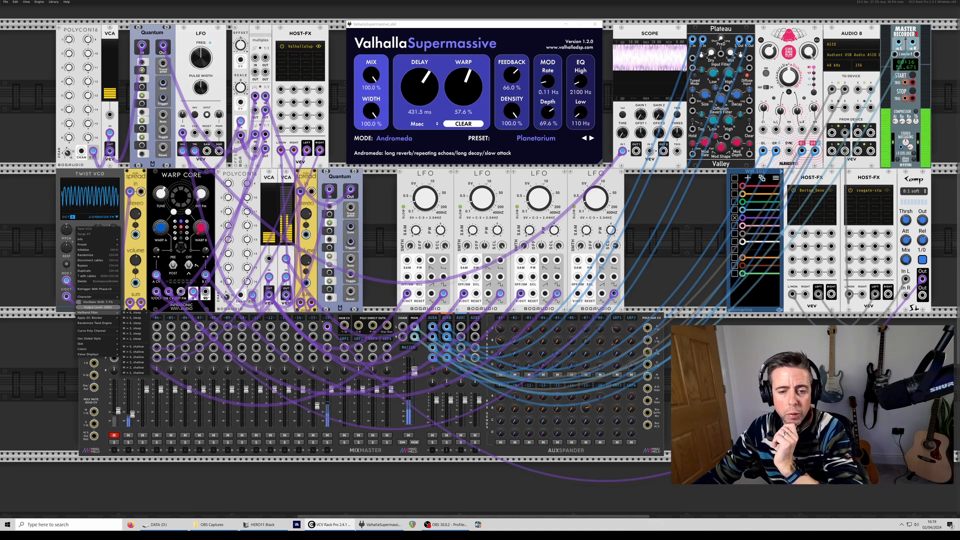
drag(99, 302, 91, 302)
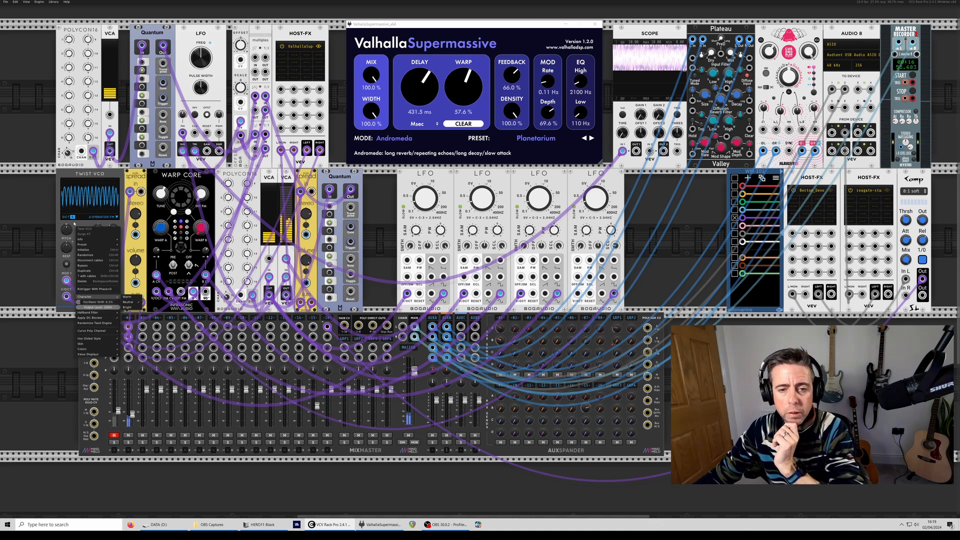
click(73, 217)
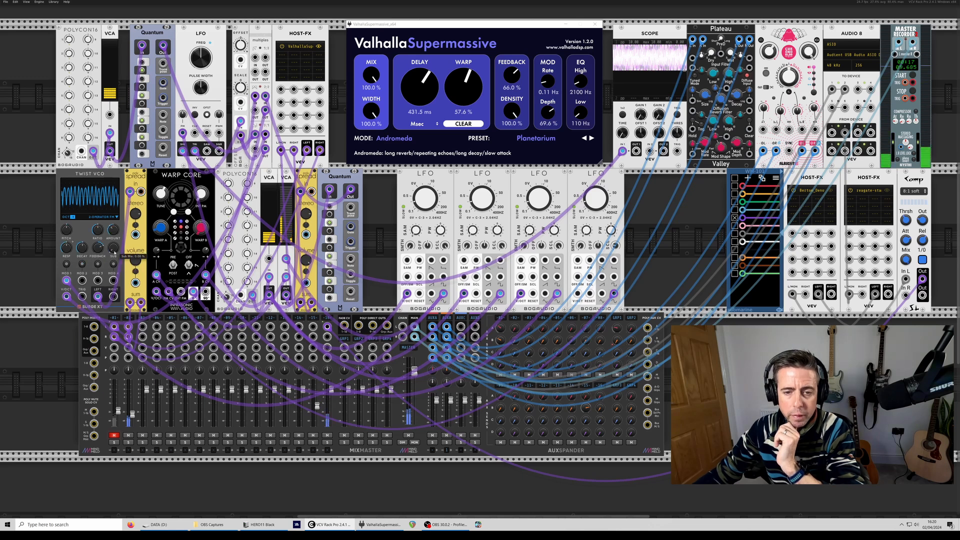
- Adjust Twist VCO's Sub Mix, Ratio and Feedback knobs to shape the 2-Operator FM tone
drag(113, 248, 114, 125)
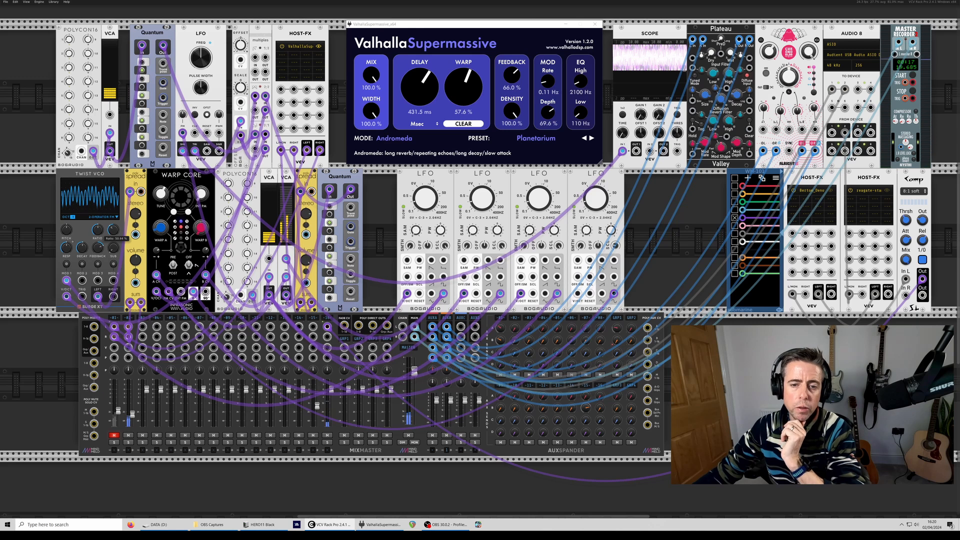
mouse_move(98, 230)
mouse_down()
mouse_move(97, 247)
mouse_move(114, 226)
mouse_up()
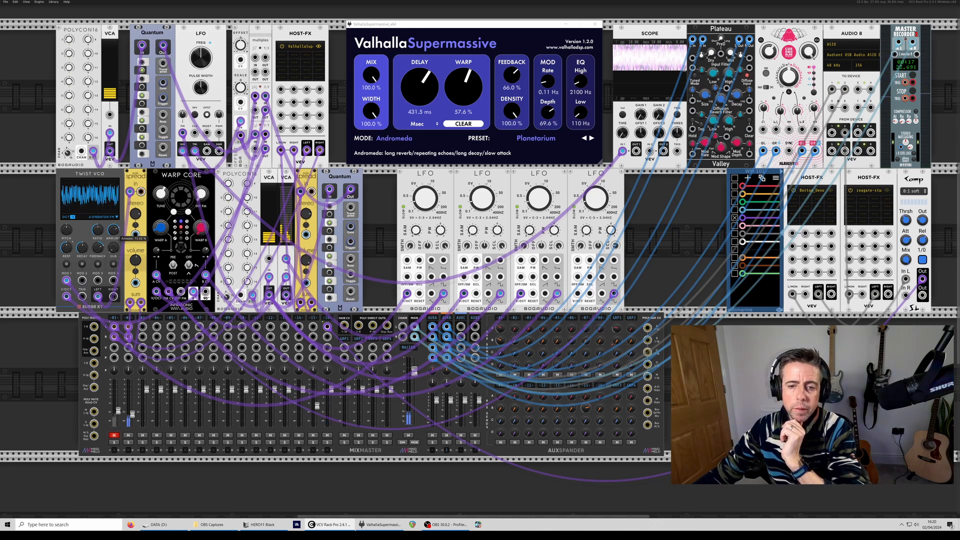
drag(98, 247, 97, 243)
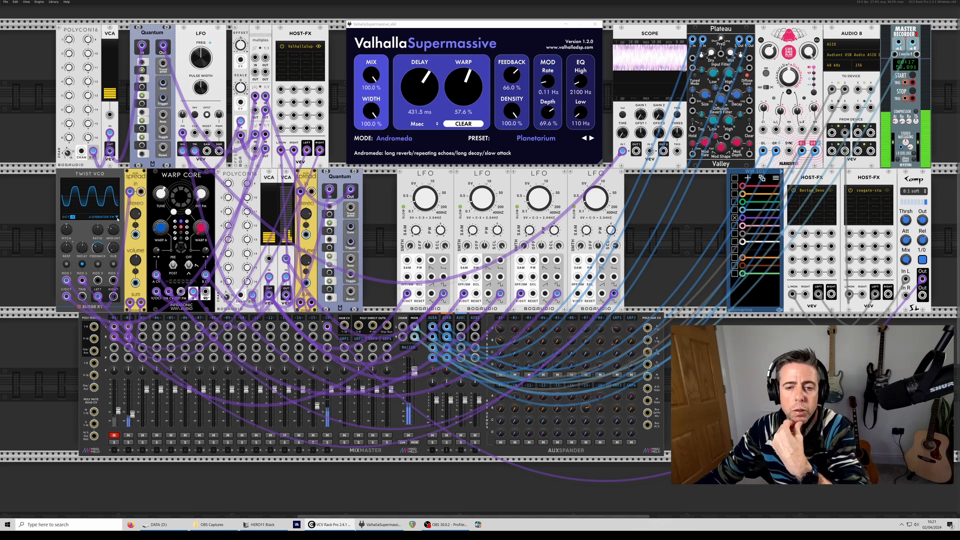
- Switch Twist VCO to the Wavetable engine and adjust its Morph X knob
click(118, 217)
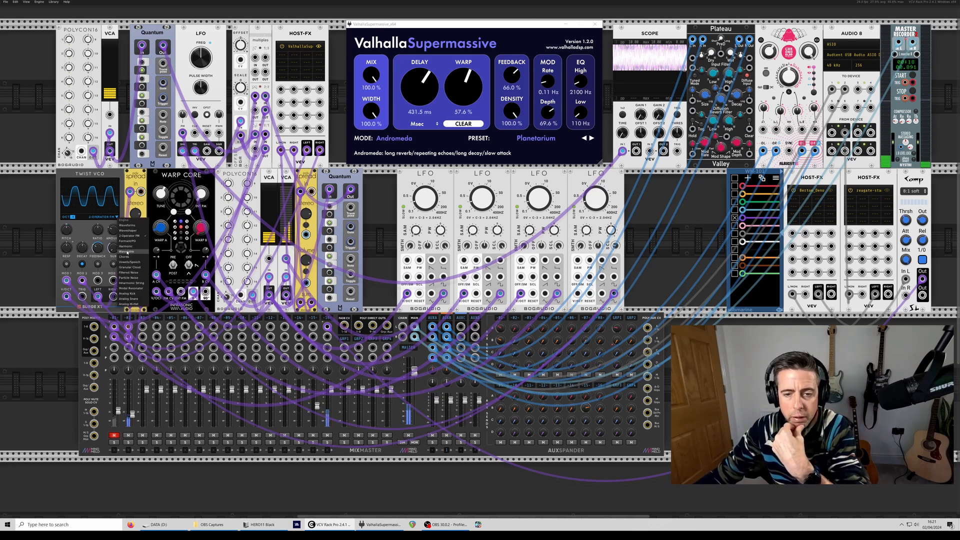
click(127, 252)
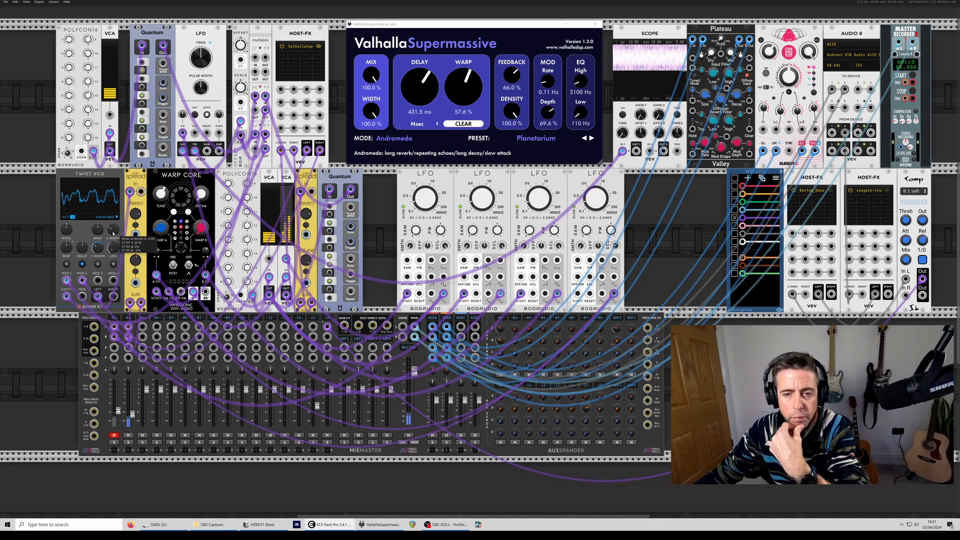
drag(113, 229, 113, 223)
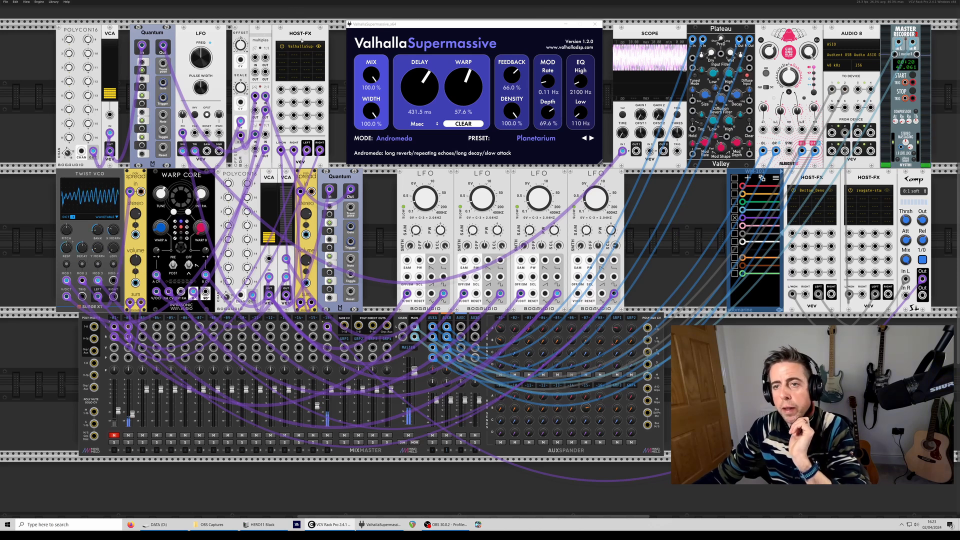
- Duplicate the ValhallaSupermassive Host-FX, place it between Twist VCO's spread module and Warp Core, and insert it into the spread's output path
key(ctrl+d)
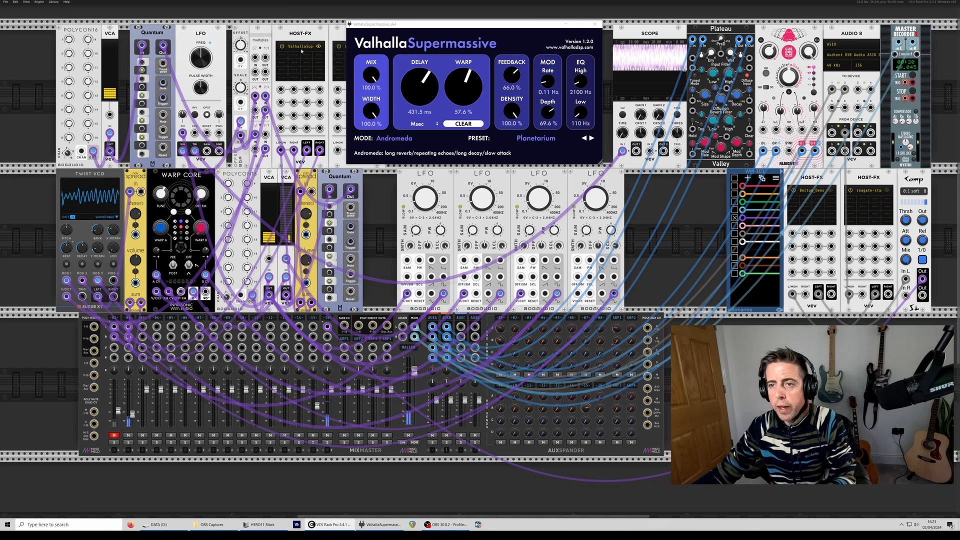
drag(338, 36, 154, 211)
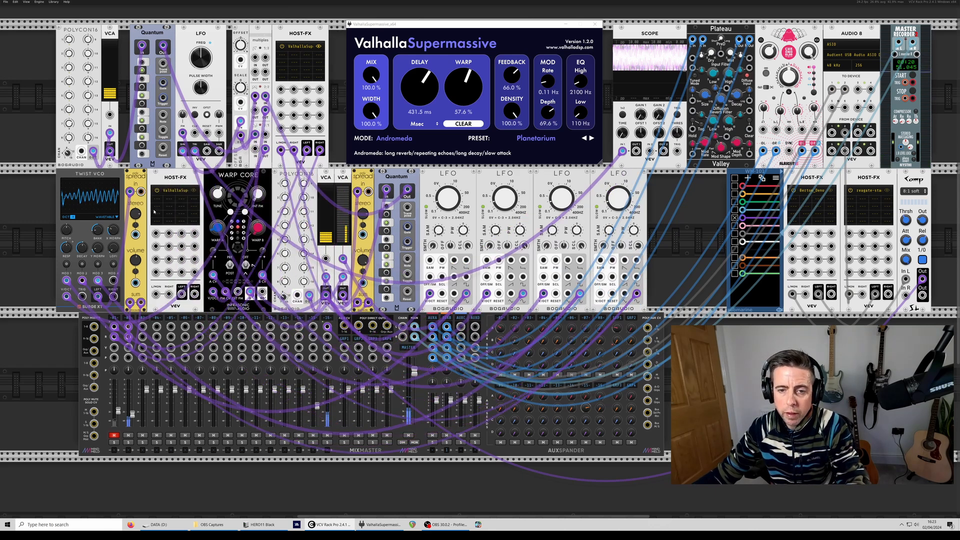
drag(141, 302, 193, 294)
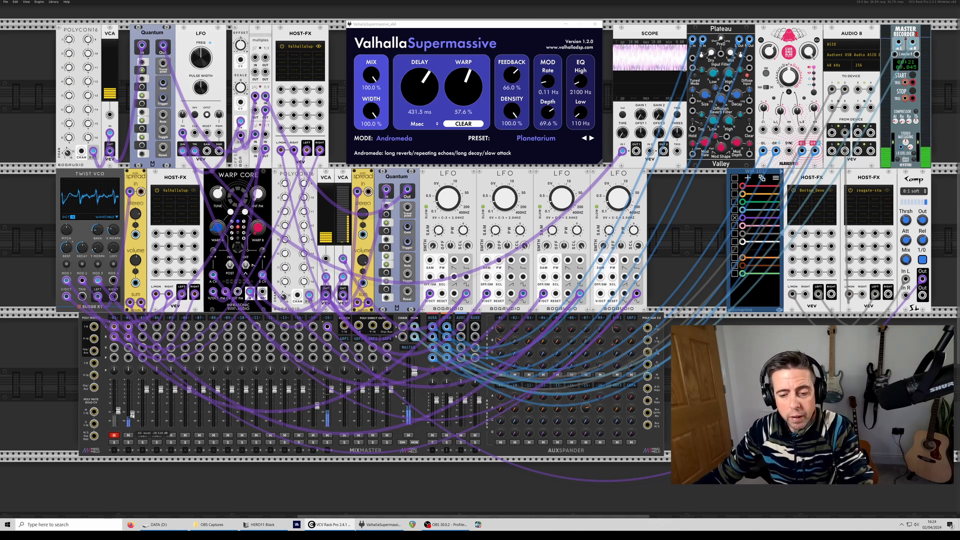
- Unmute the first MixMaster track and check the second track's settings menu without changing anything
click(114, 435)
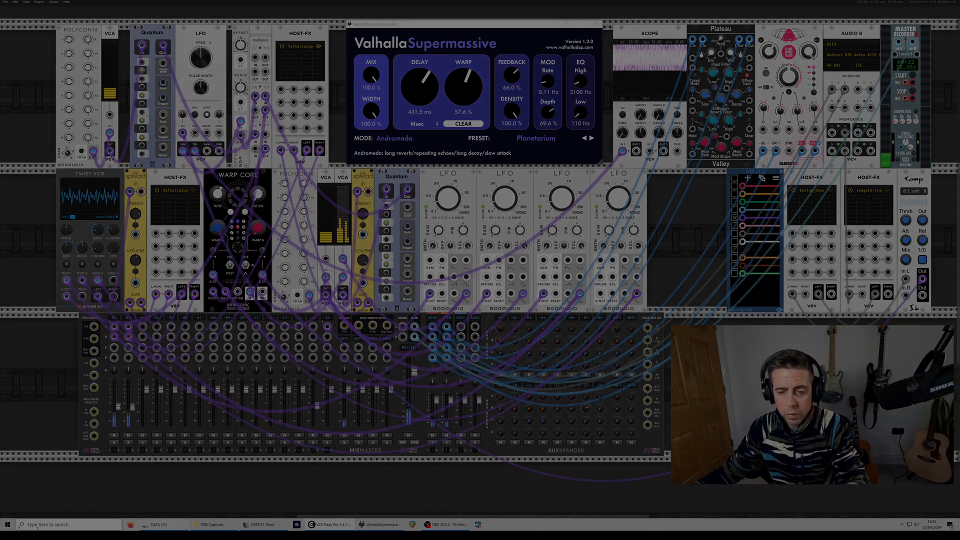
right_click(129, 318)
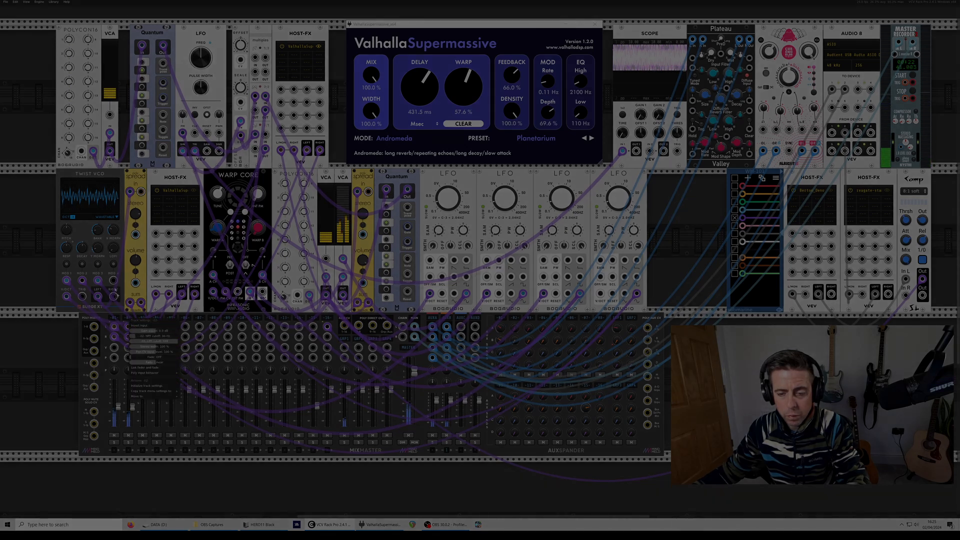
click(115, 290)
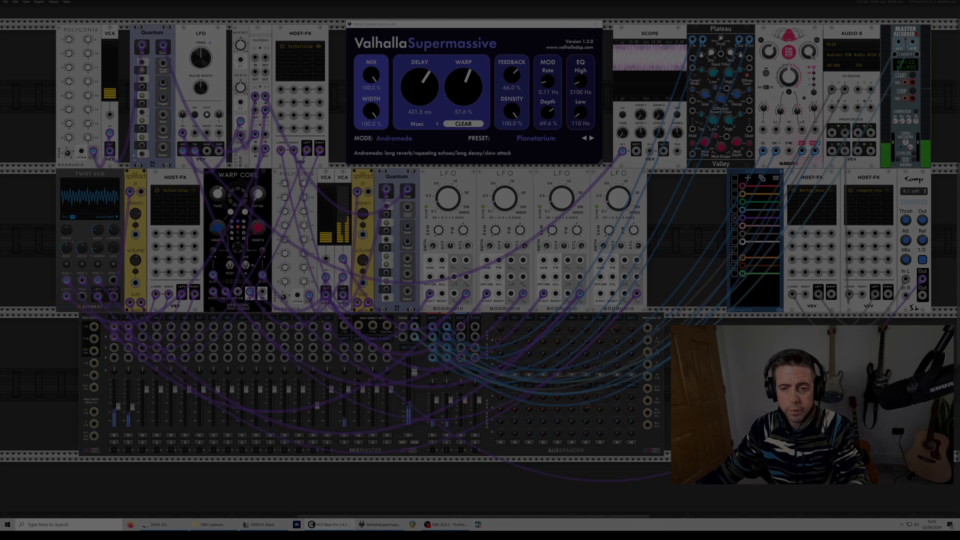
- Set Twist VCO's ValhallaSupermassive EQ to Low 390 Hz and High 6020 Hz, and raise the other instance's EQ Low and its High to 6280 Hz
click(193, 190)
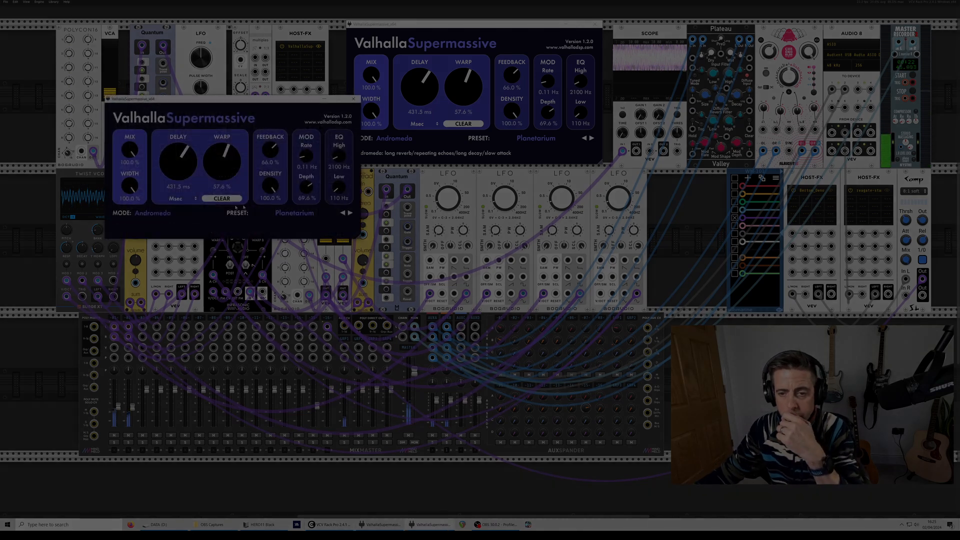
drag(337, 189, 331, 175)
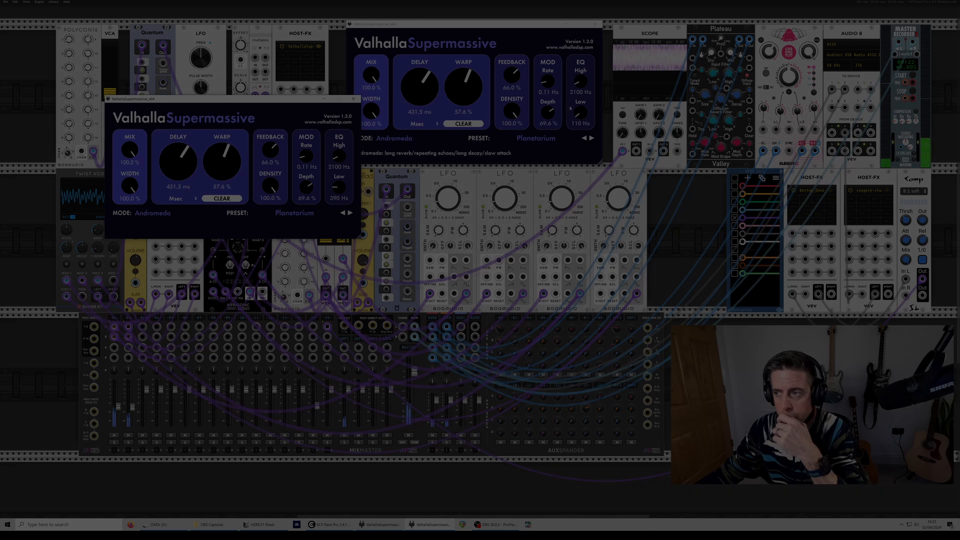
drag(579, 113, 579, 68)
drag(335, 153, 335, 140)
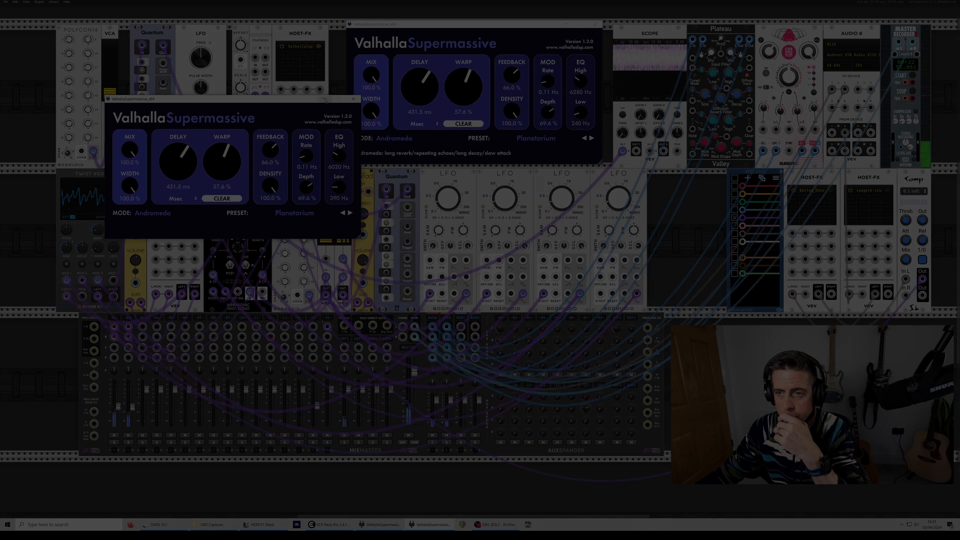
click(324, 99)
click(567, 24)
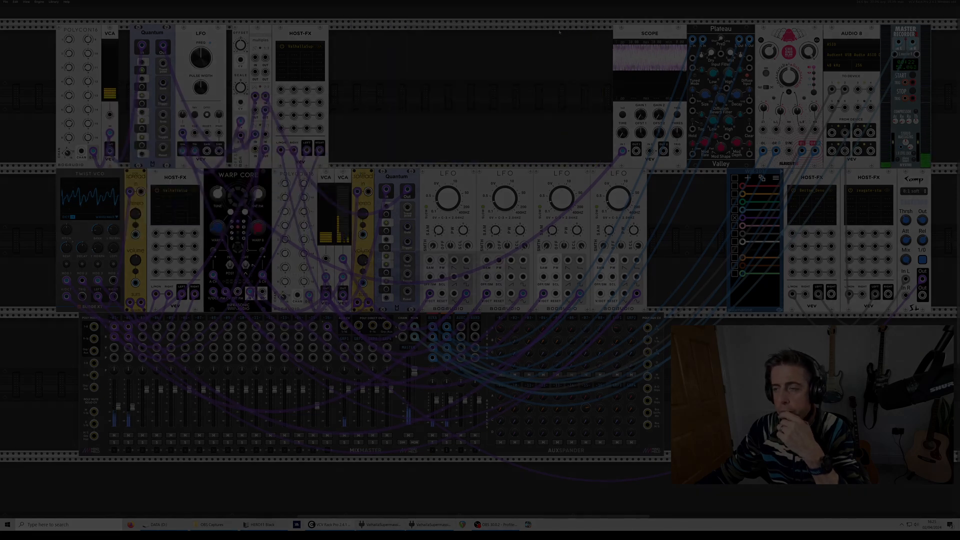